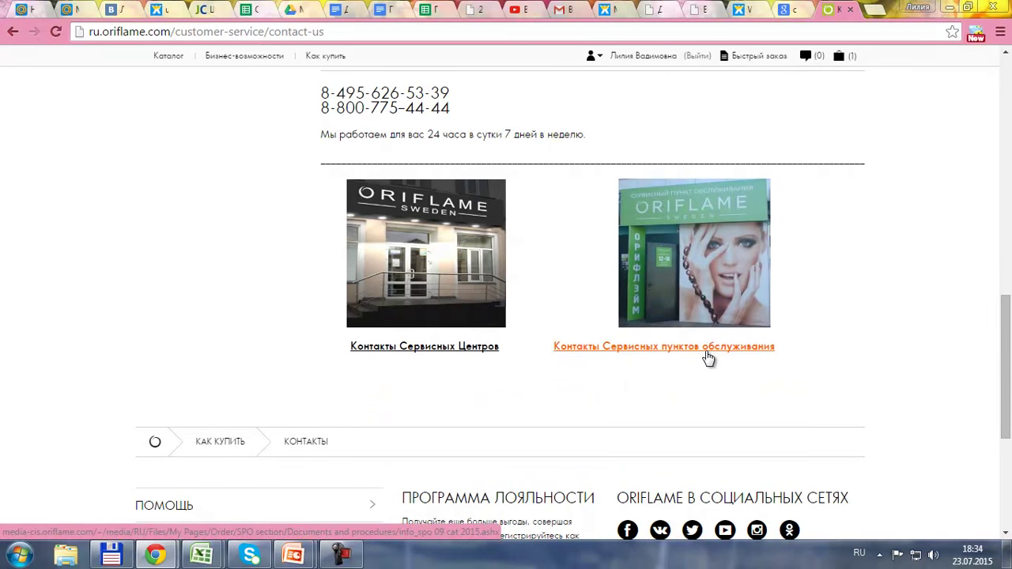
Step: Download the service-point contacts file info_spo 09 cat 2015.xls, open it in Excel and view its columns through График работы
left_click(664, 356)
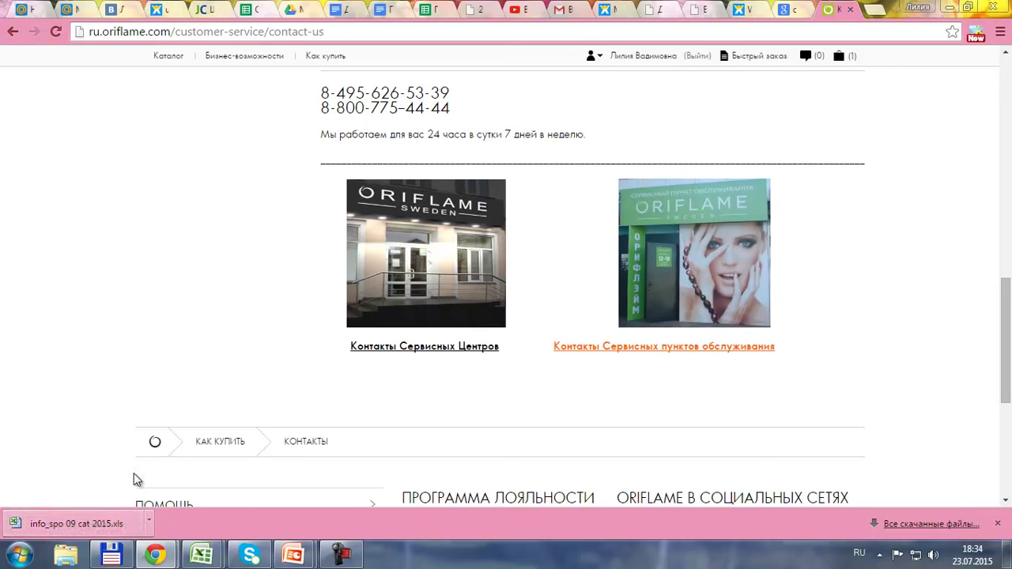
left_click(87, 522)
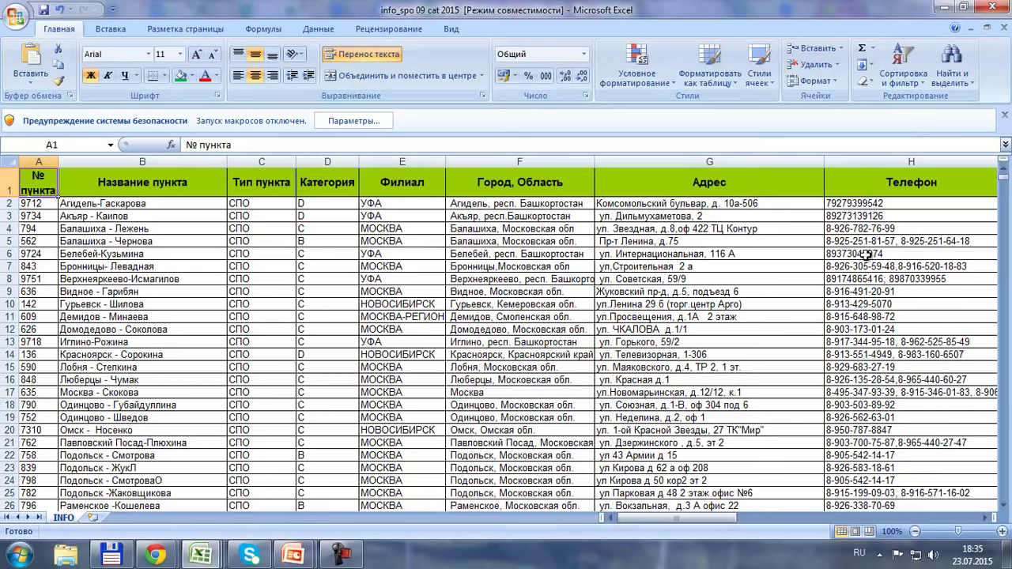
left_click_drag(709, 519, 896, 513)
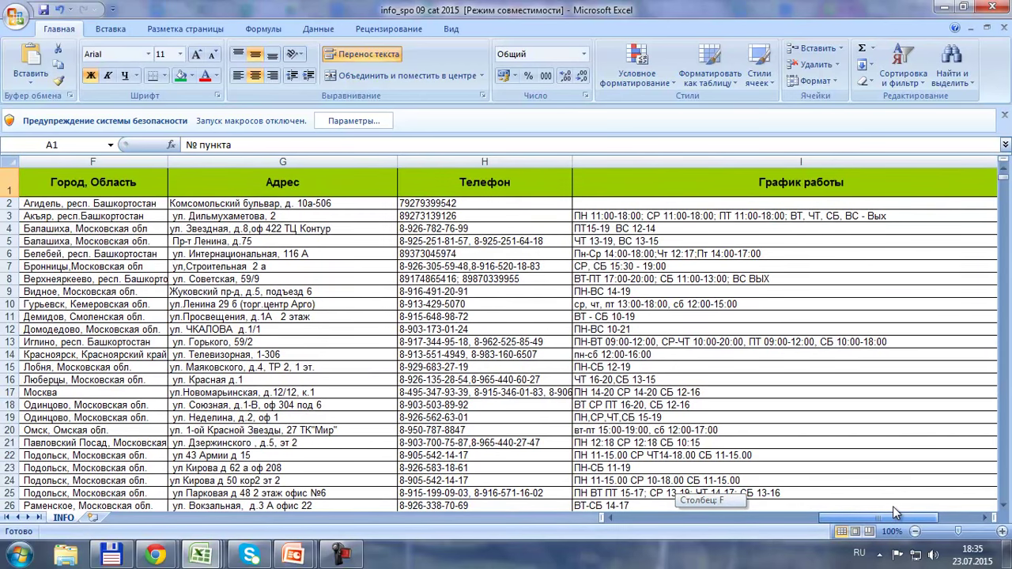
left_click_drag(893, 507, 723, 514)
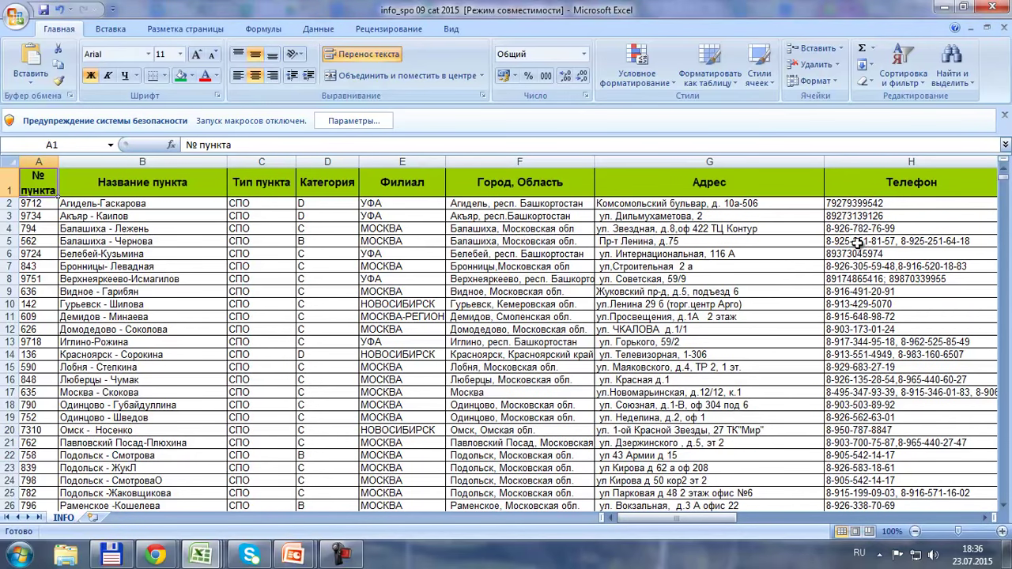
Step: Find the Саратов service points in the list, select their names in column B and check the phone in cell H3172
left_click_drag(1002, 180, 1005, 411)
scroll(192, 372, "down", 20)
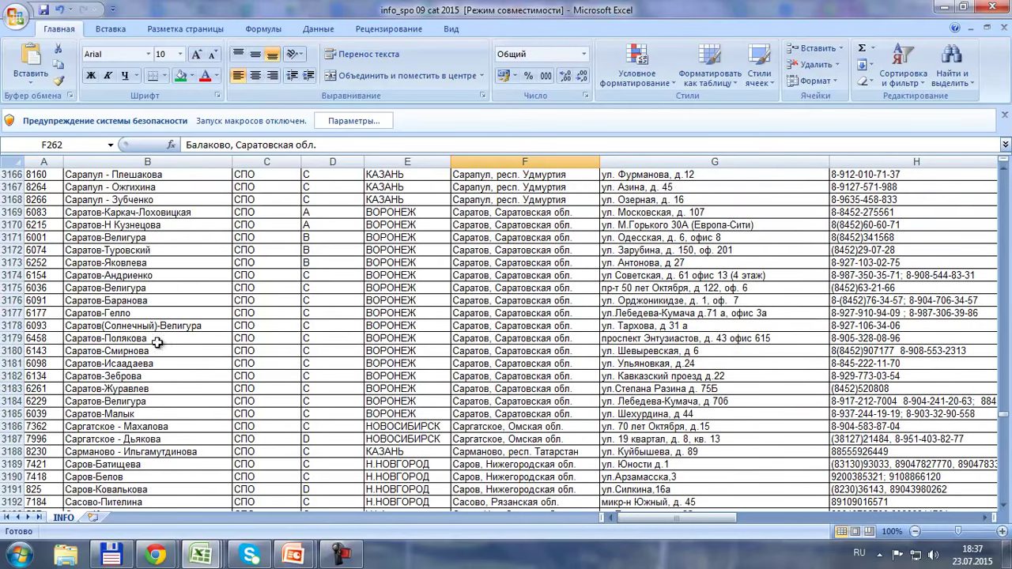
left_click_drag(81, 214, 92, 422)
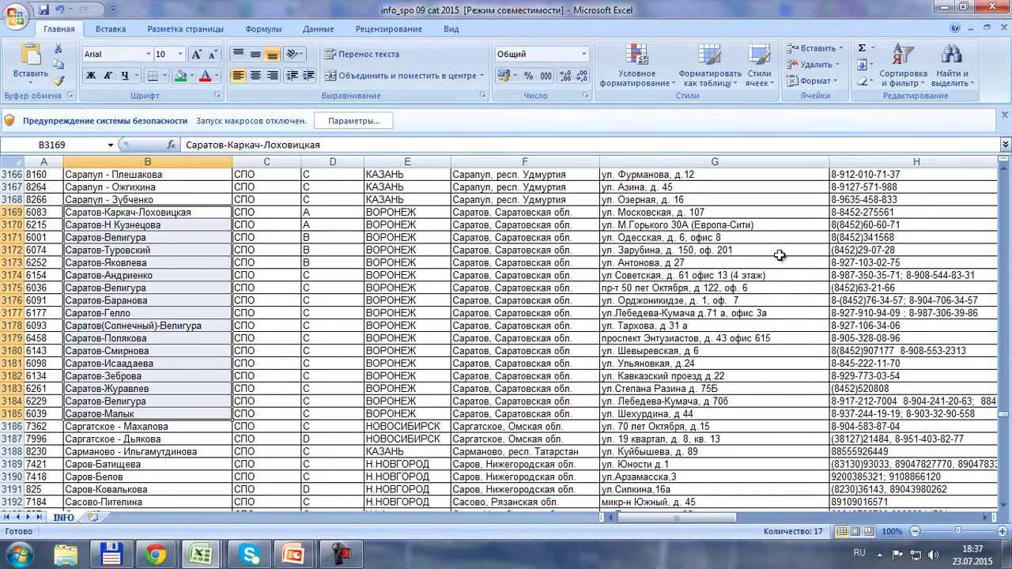
left_click(860, 253)
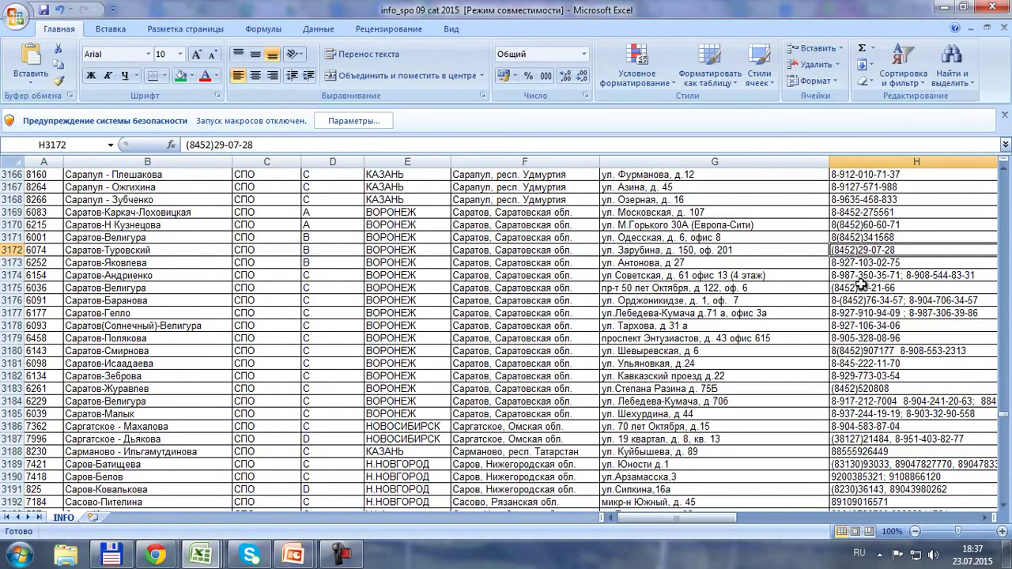
Step: Find the Чита service points in the list and switch back to the Oriflame contacts page in Chrome
left_click_drag(1005, 419, 1005, 480)
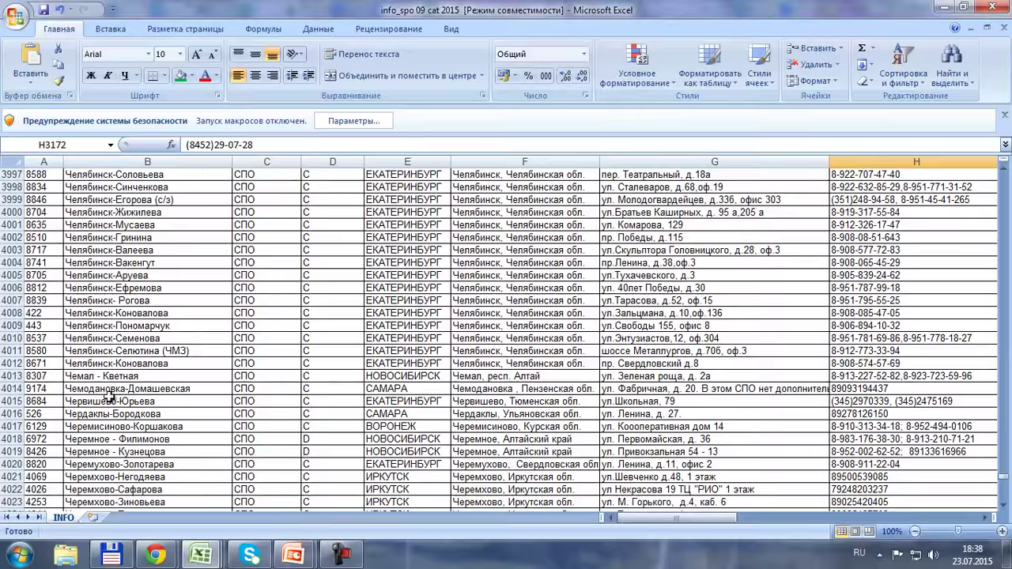
scroll(110, 394, "down", 10)
scroll(111, 390, "down", 10)
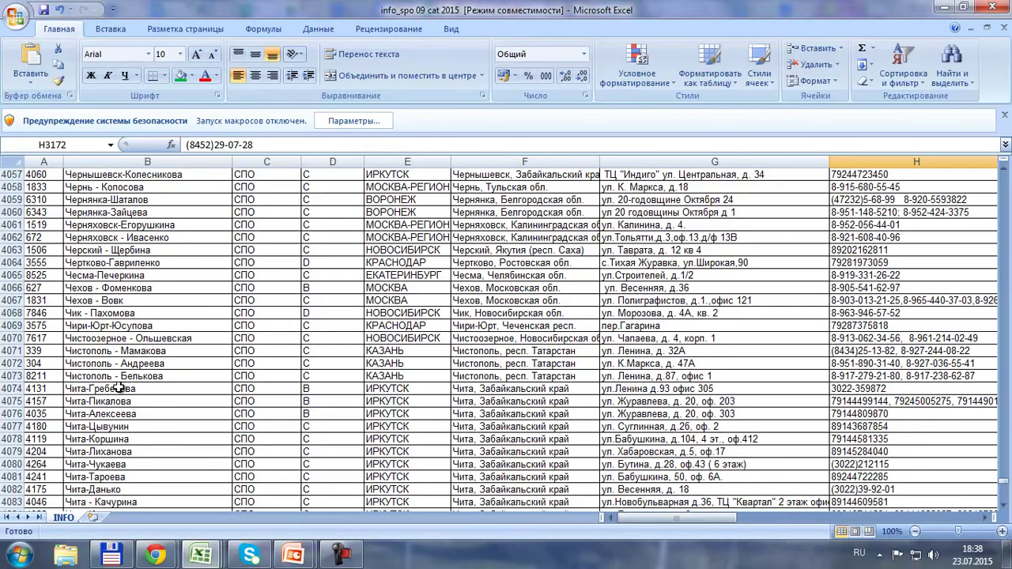
left_click(942, 8)
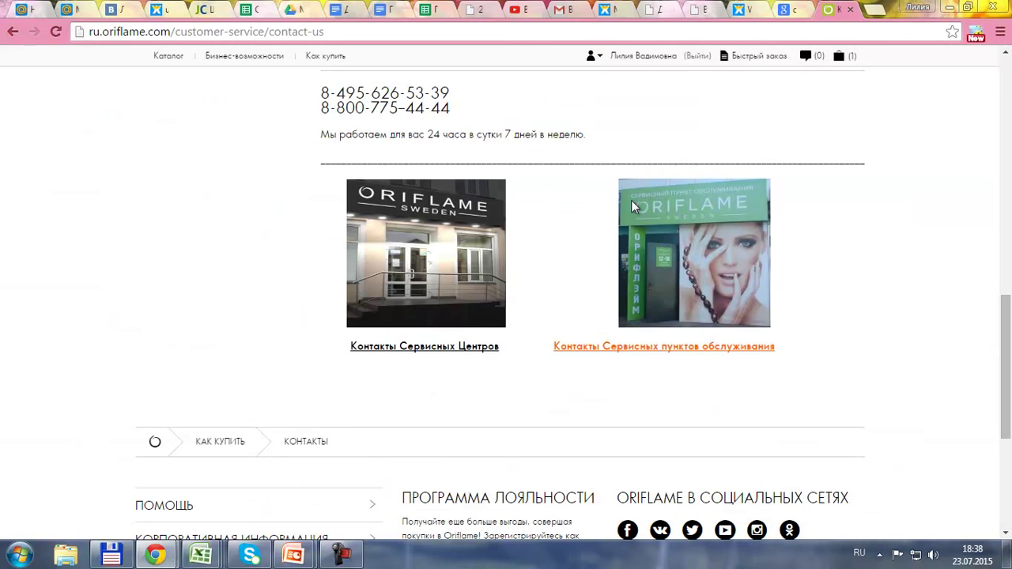
Step: Open online catalogue 10 and turn to the Excite Force spread
scroll(631, 200, "up", 3)
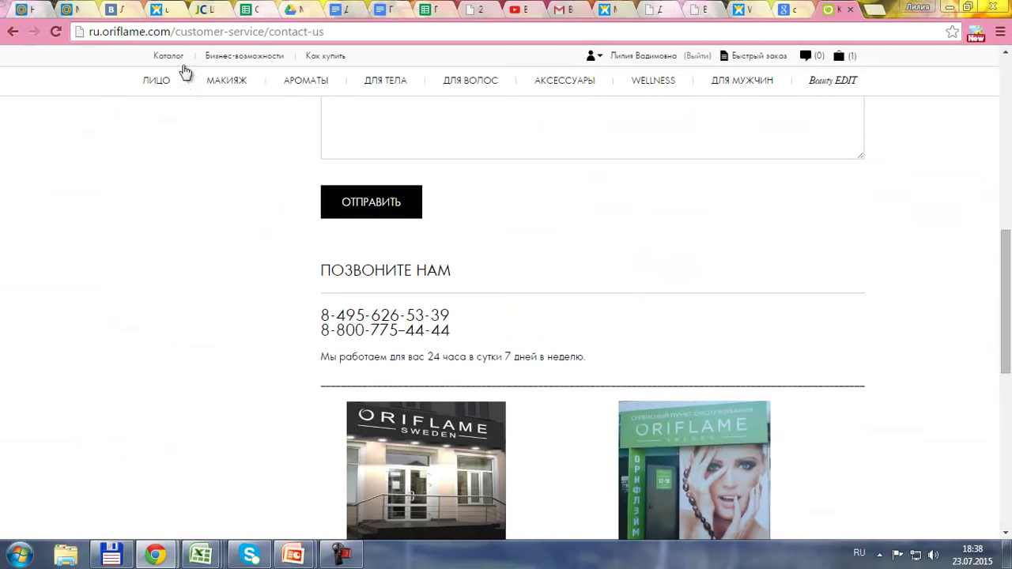
mouse_move(174, 63)
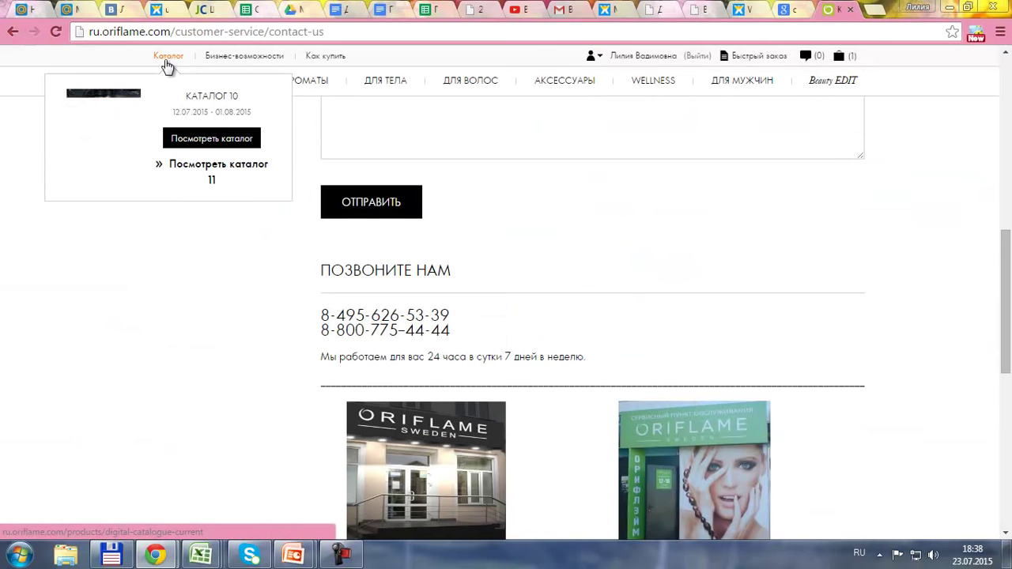
left_click(187, 144)
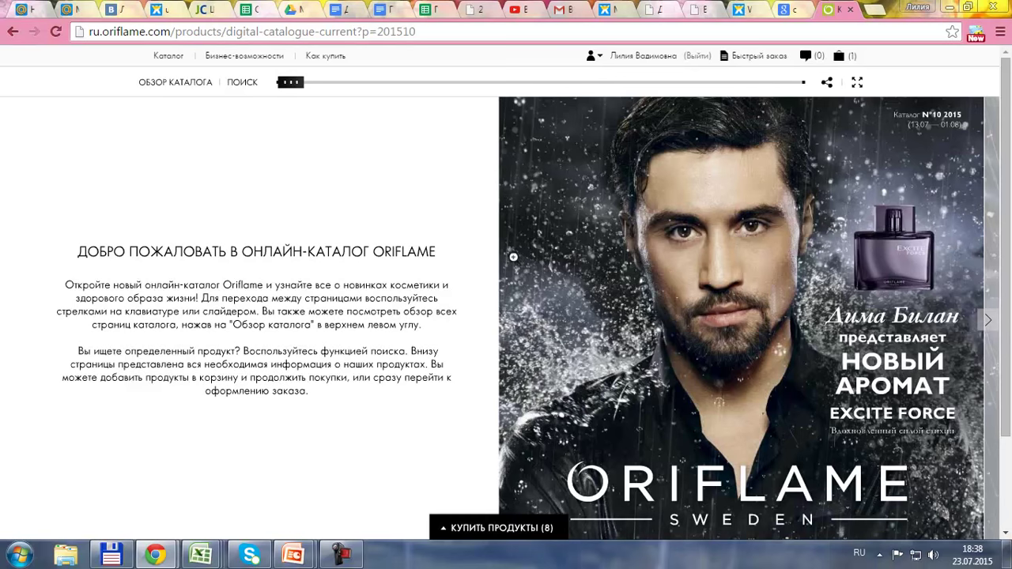
left_click(985, 320)
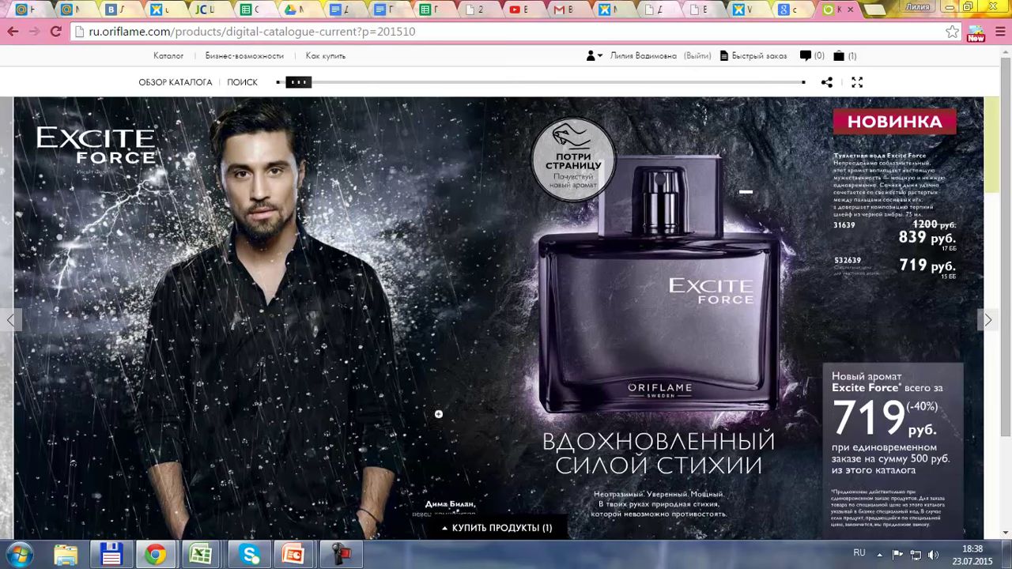
Step: Open the spread's product Туалетная вода Excite Force and add 2 units of it to the basket
left_click(484, 530)
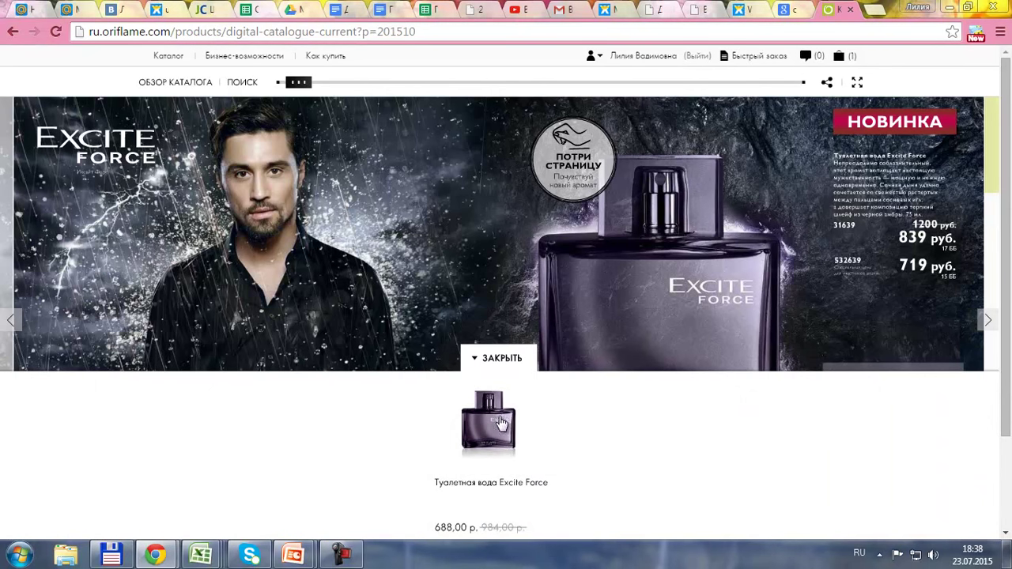
left_click(490, 432)
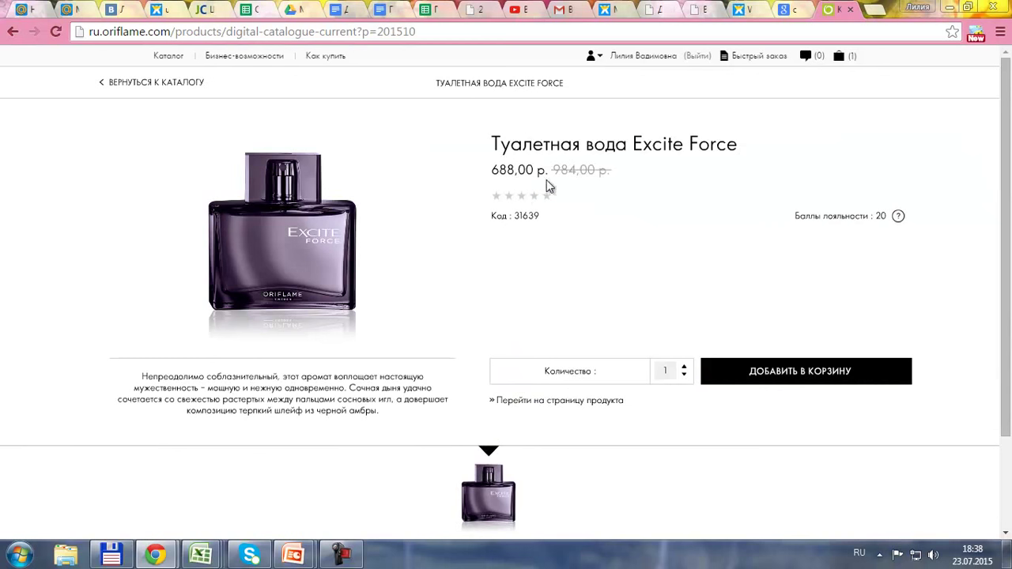
left_click(685, 368)
left_click(800, 380)
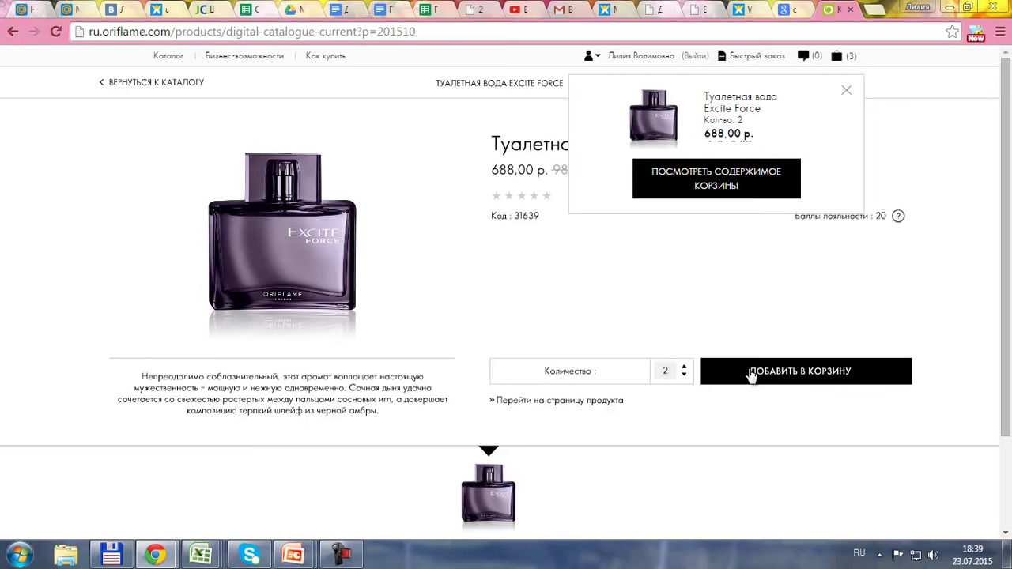
left_click(849, 58)
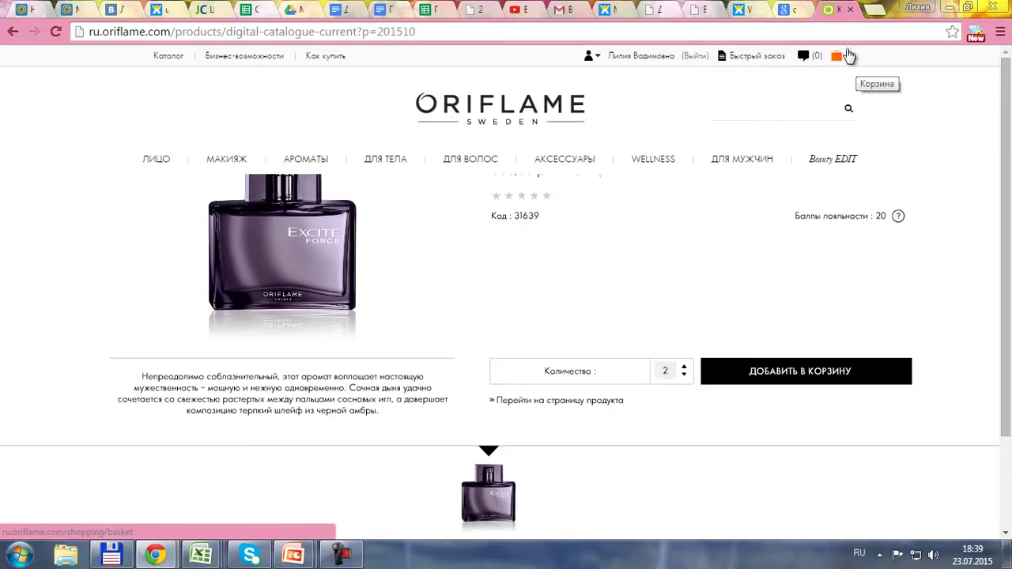
left_click(848, 56)
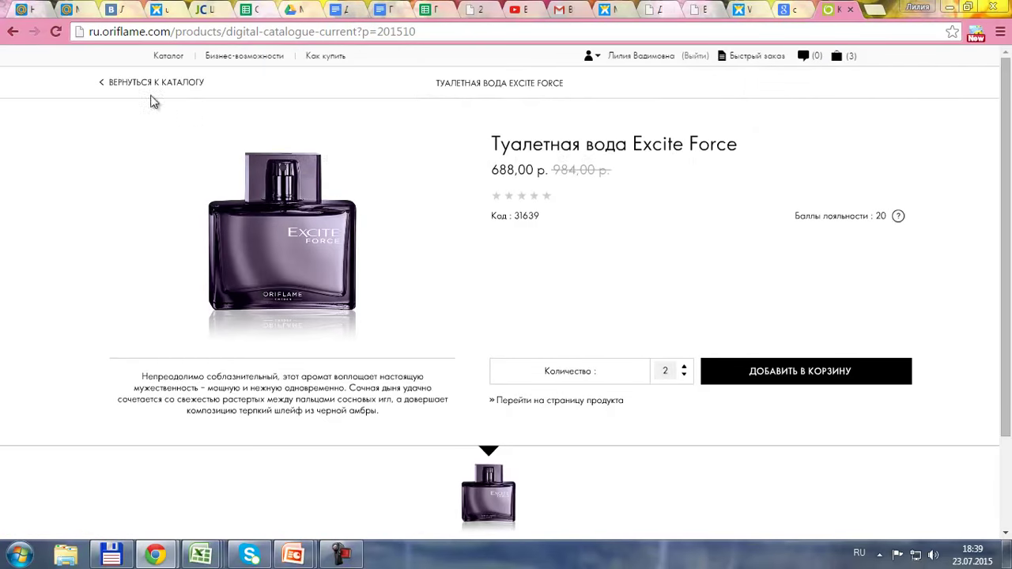
Step: Return to the catalogue, page forward to the gift-set spread and view the product details of Набор «Розовые мечты»
left_click(139, 87)
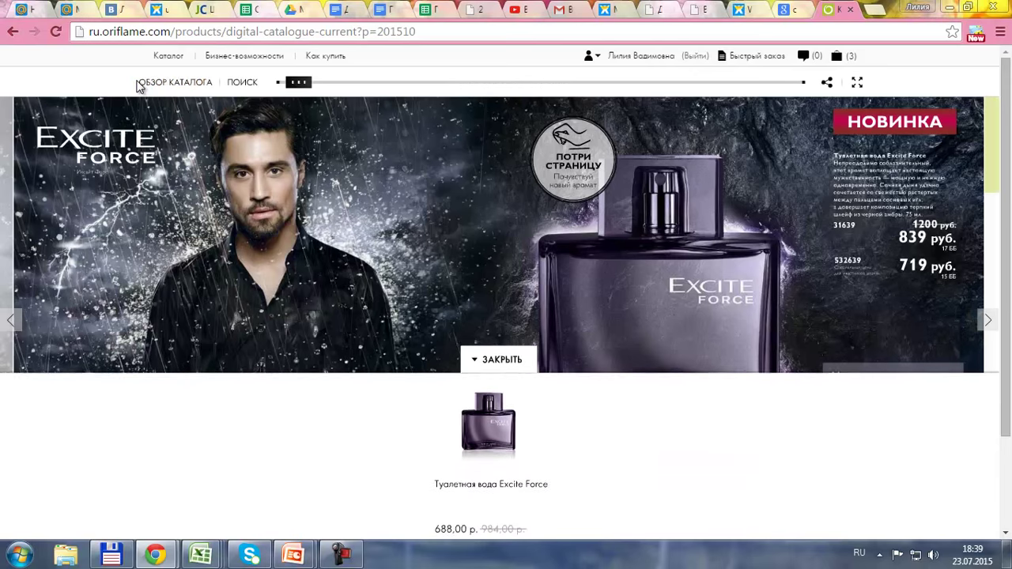
left_click(527, 360)
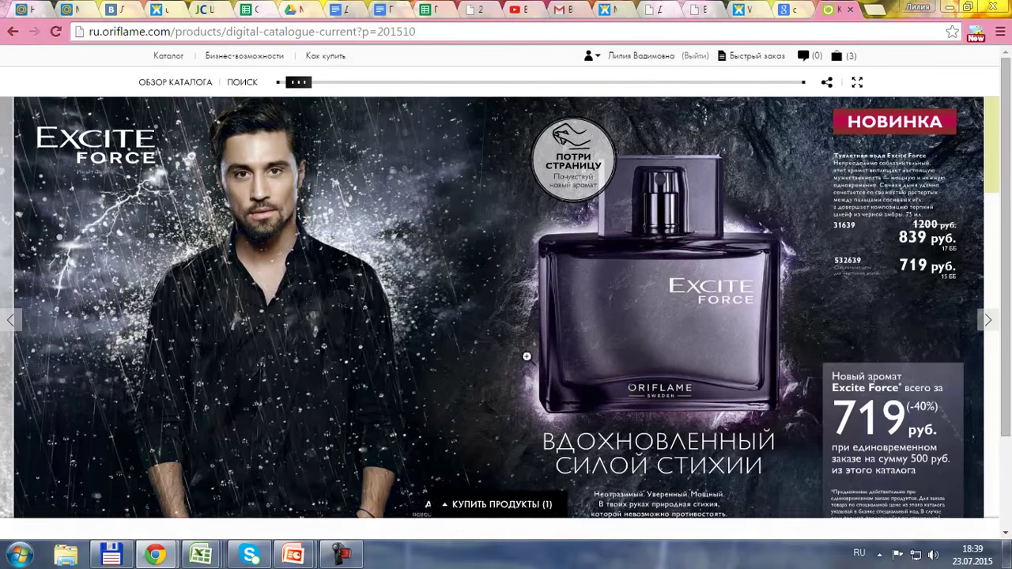
left_click(994, 326)
left_click(990, 326)
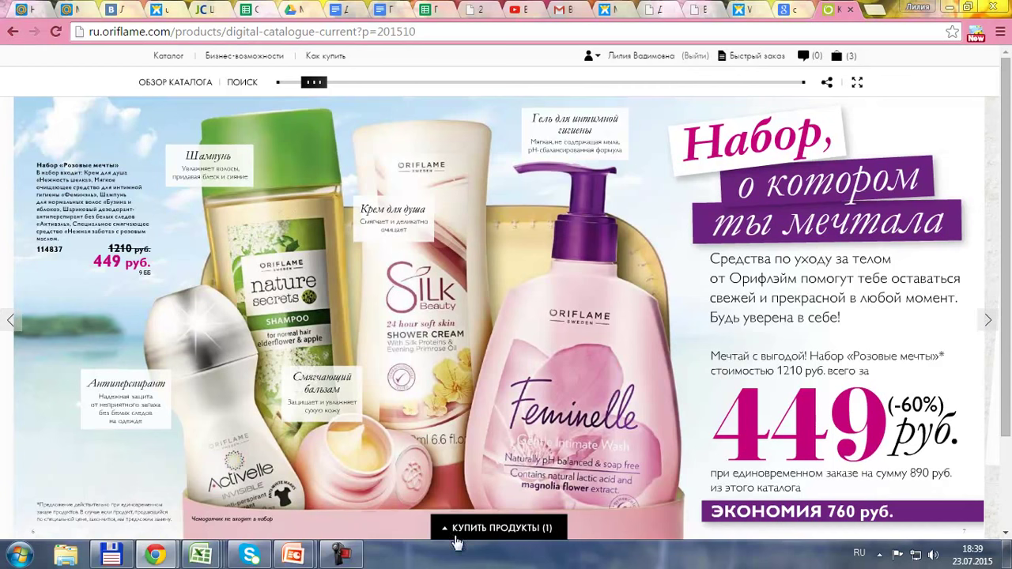
left_click(487, 529)
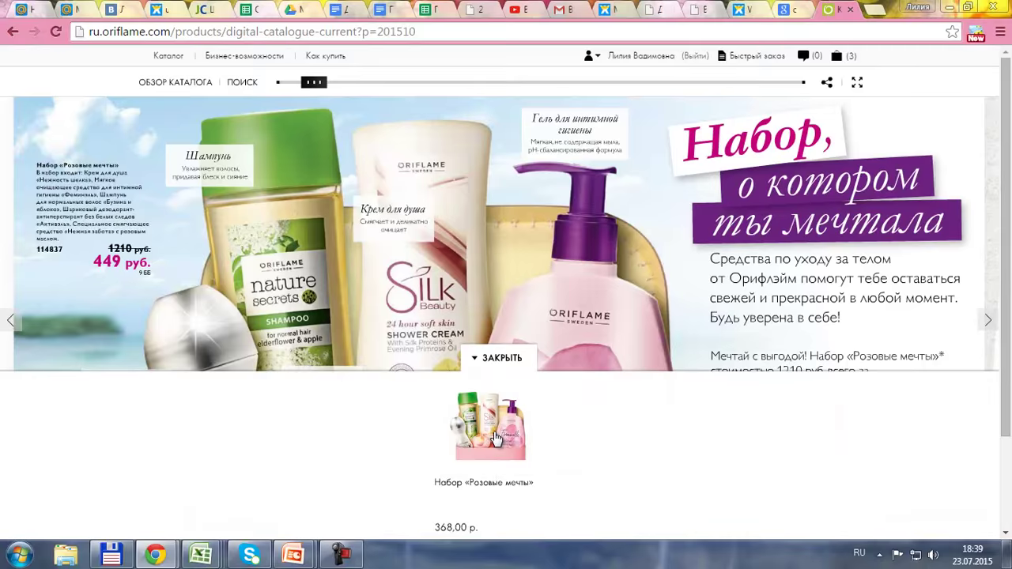
left_click(499, 437)
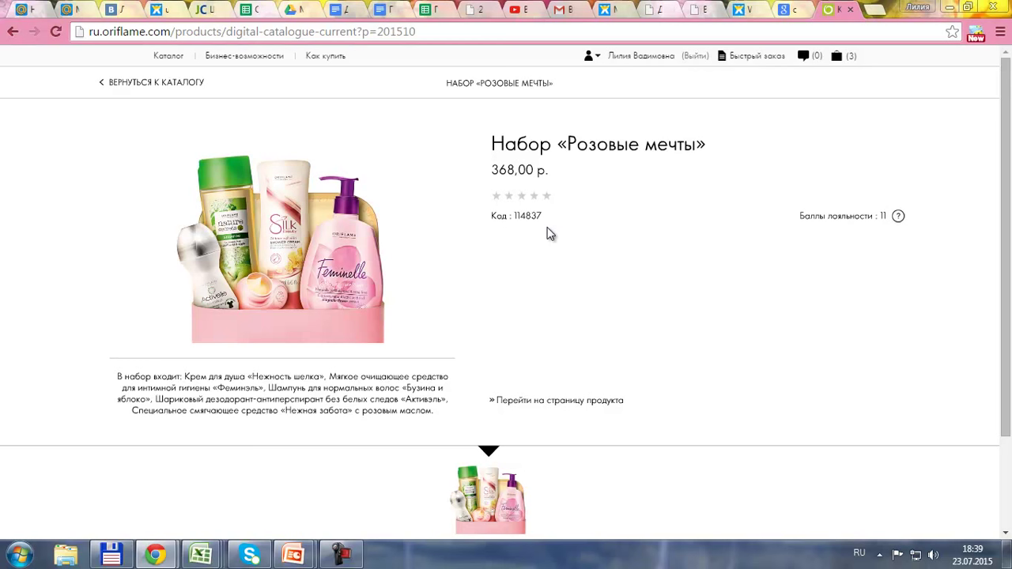
Step: Open the quick order form and enter product code 114837 in the first row with quantity 2
mouse_move(188, 57)
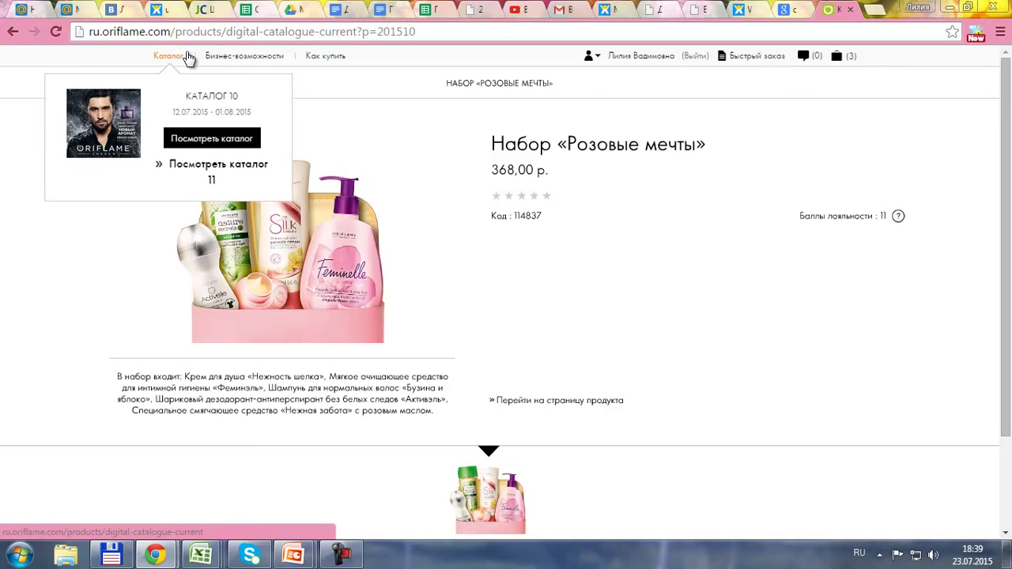
left_click(756, 57)
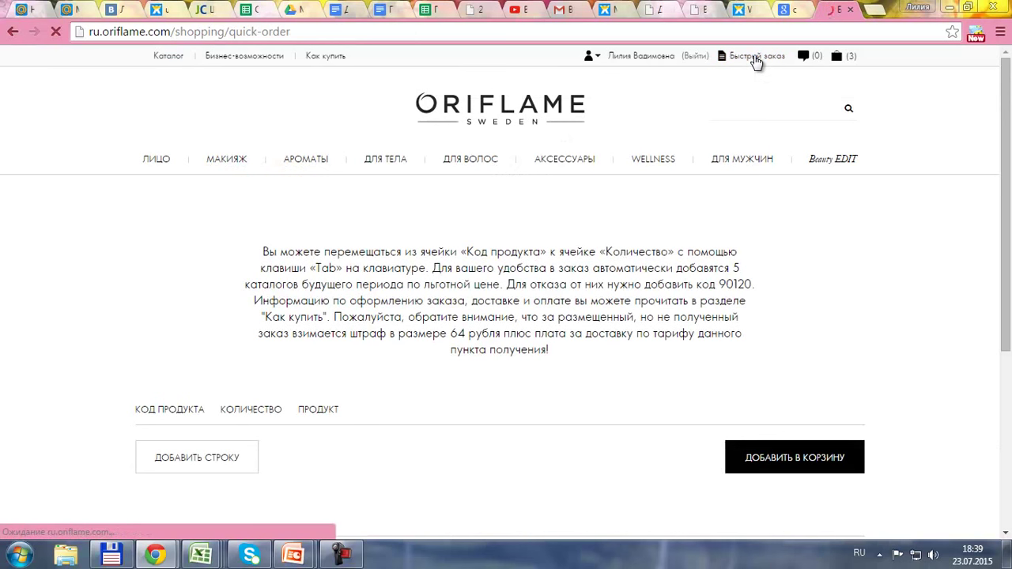
left_click(196, 449)
type("11")
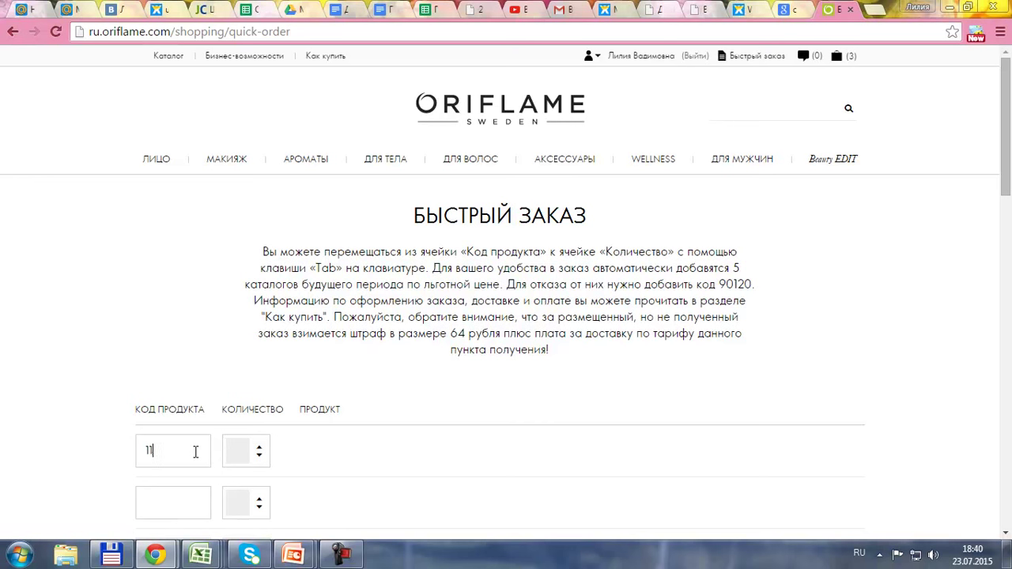
type("4837")
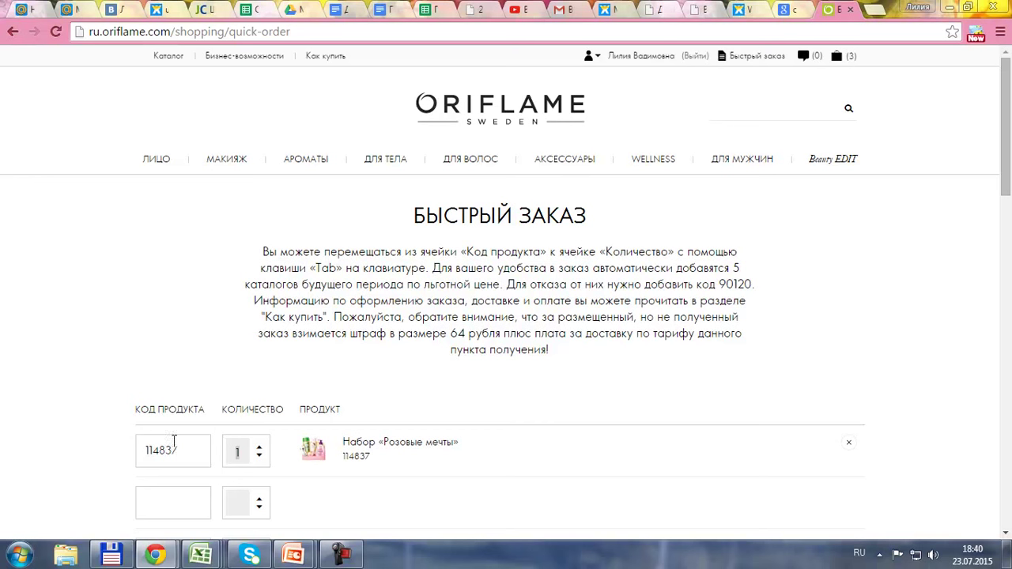
left_click(258, 448)
Step: Enter code 90120 in the second row to decline the discounted catalogues, and add the quick-order rows to the basket
left_click_drag(431, 267, 764, 289)
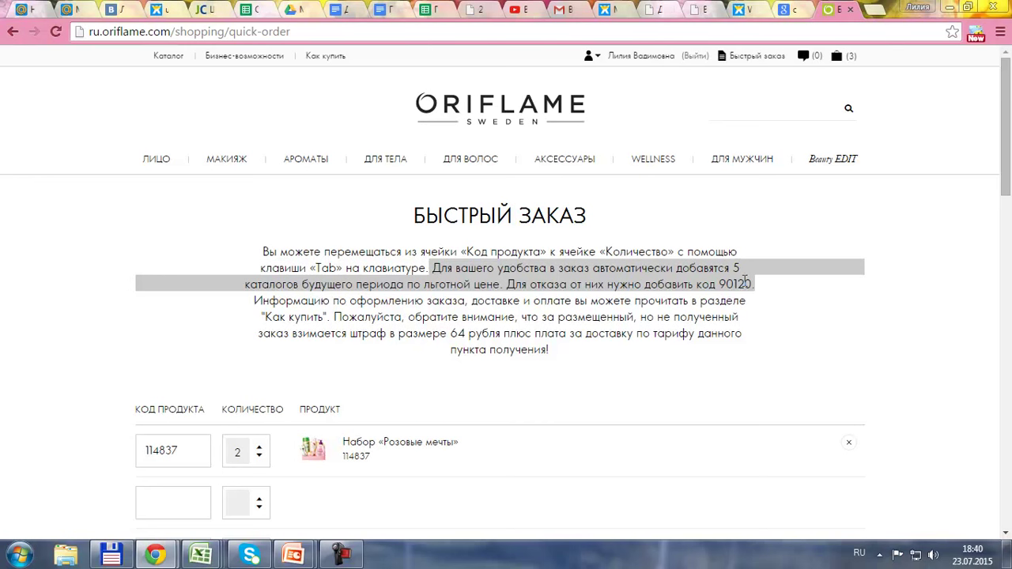
left_click(182, 502)
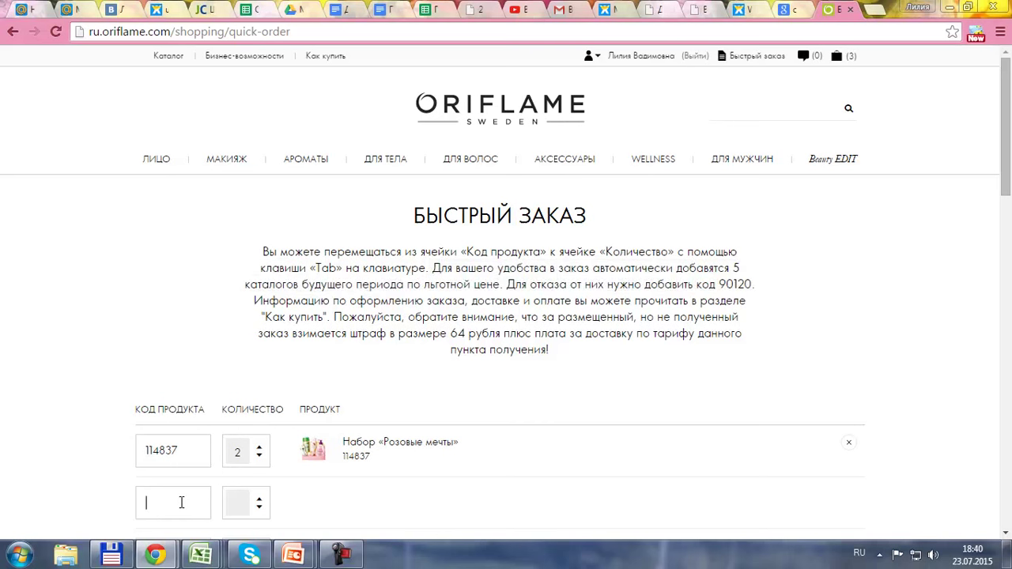
type("90120")
scroll(181, 502, "down", 3)
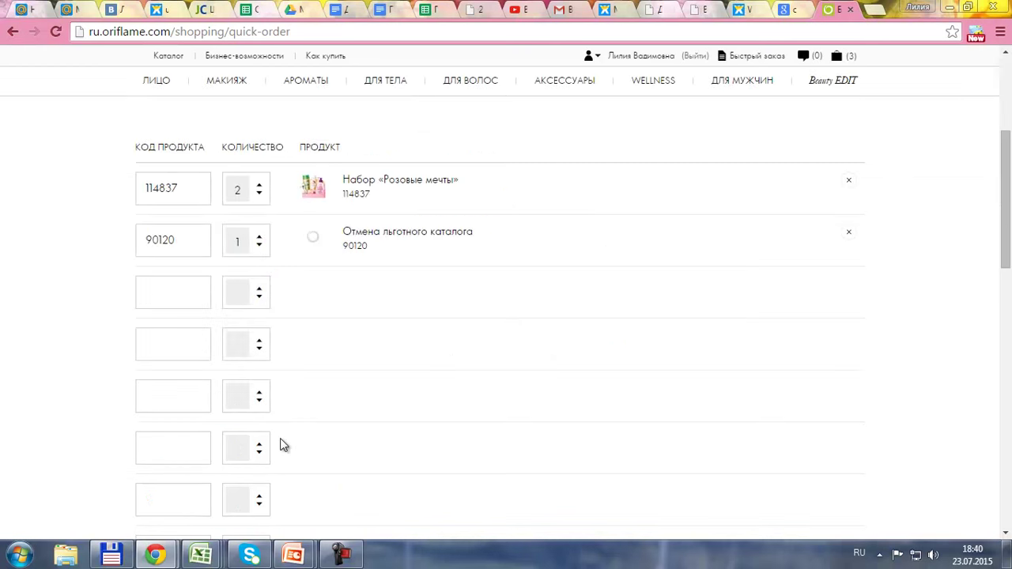
scroll(282, 445, "down", 3)
scroll(417, 394, "down", 5)
left_click(786, 305)
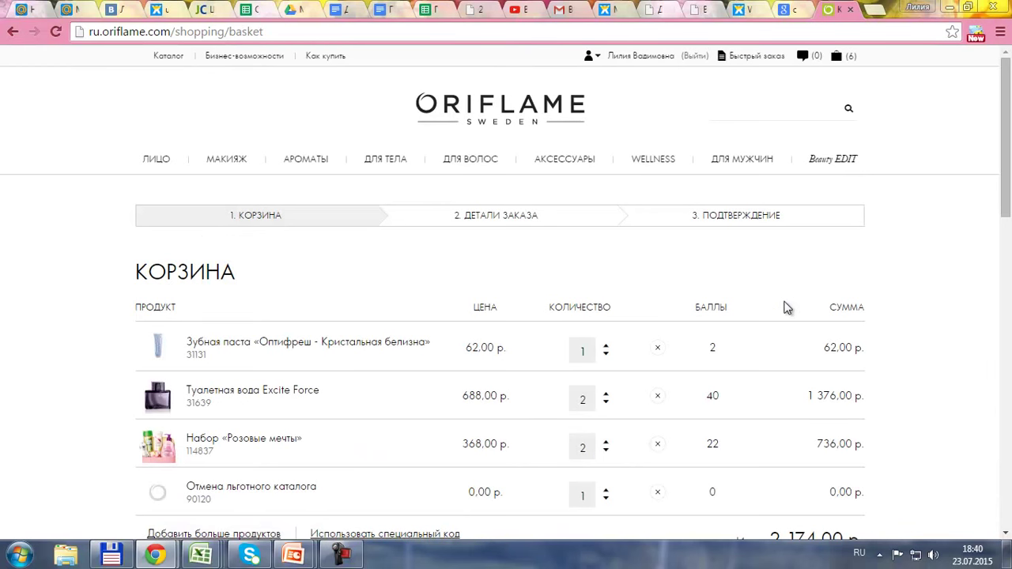
Step: Remove the toothpaste Зубная паста «Оптифреш - Кристальная белизна» from the basket
scroll(786, 307, "down", 1)
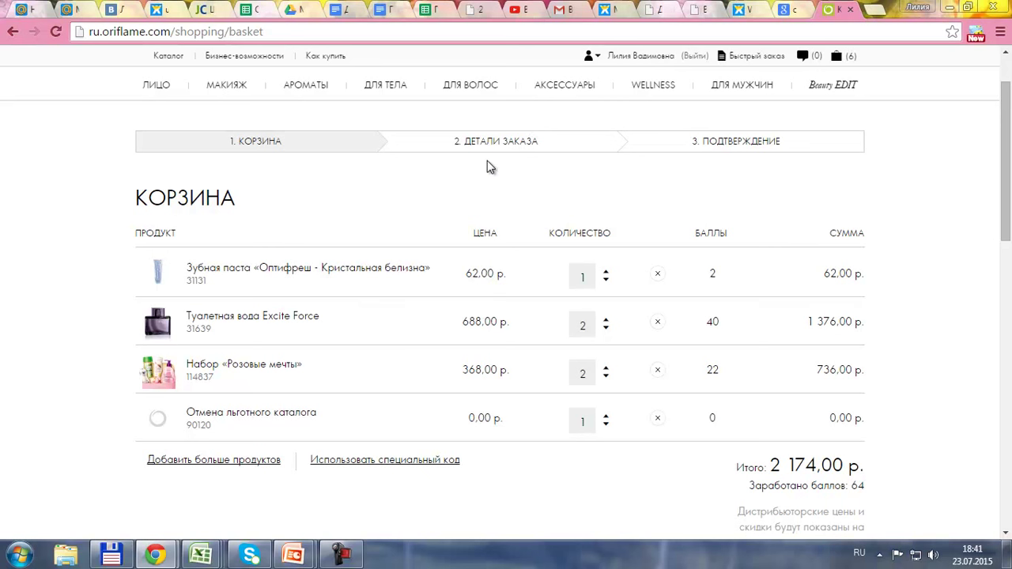
scroll(487, 166, "down", 1)
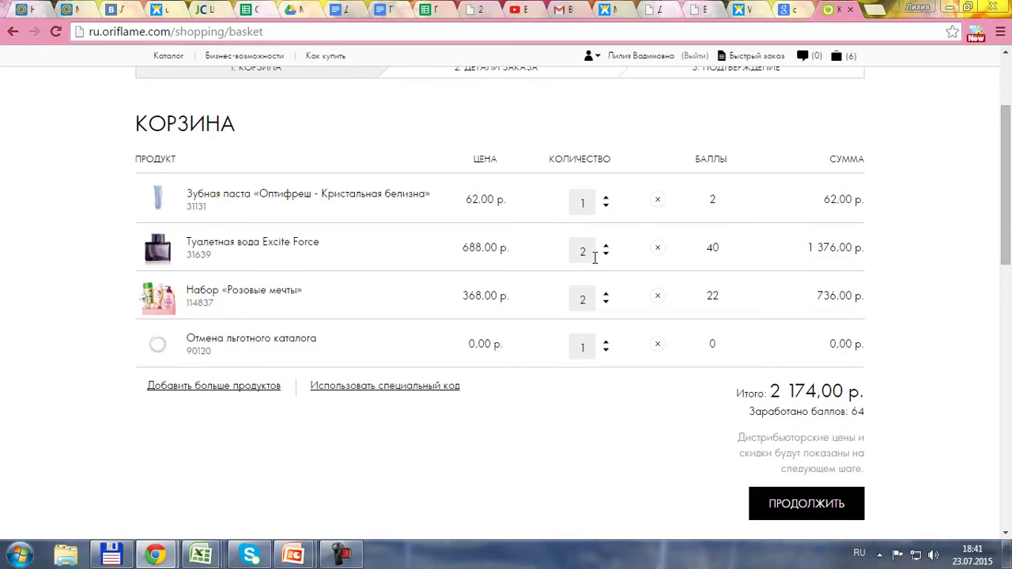
left_click(657, 200)
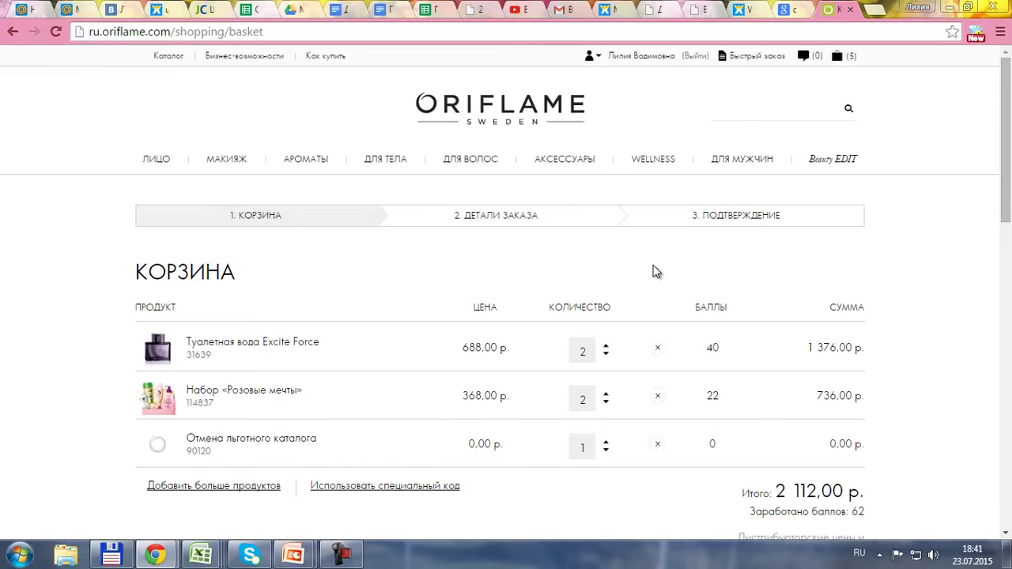
Step: Set the quantities of Туалетная вода Excite Force and Набор «Розовые мечты» to 1 each, and continue to the order details
scroll(655, 271, "down", 1)
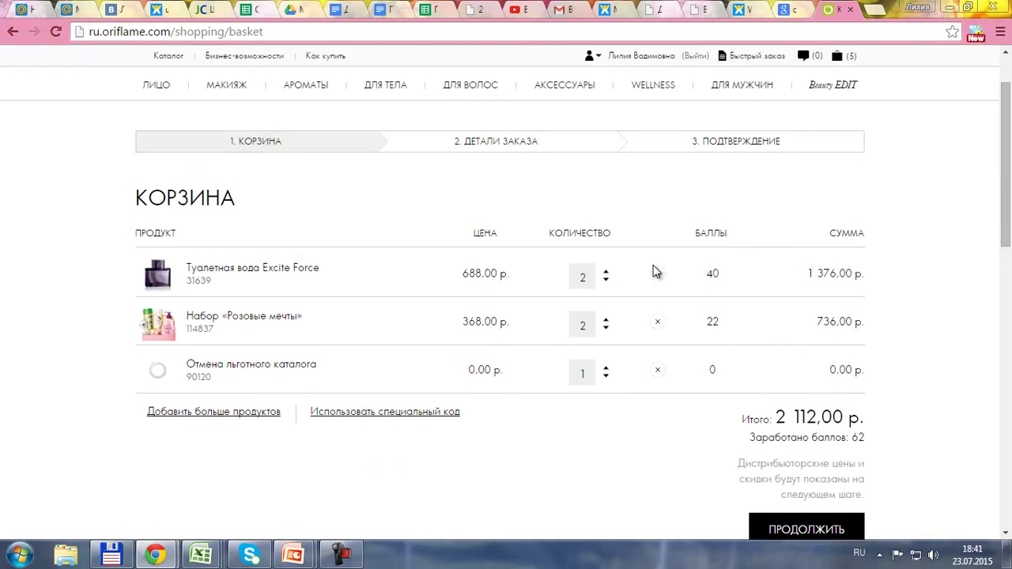
left_click(606, 281)
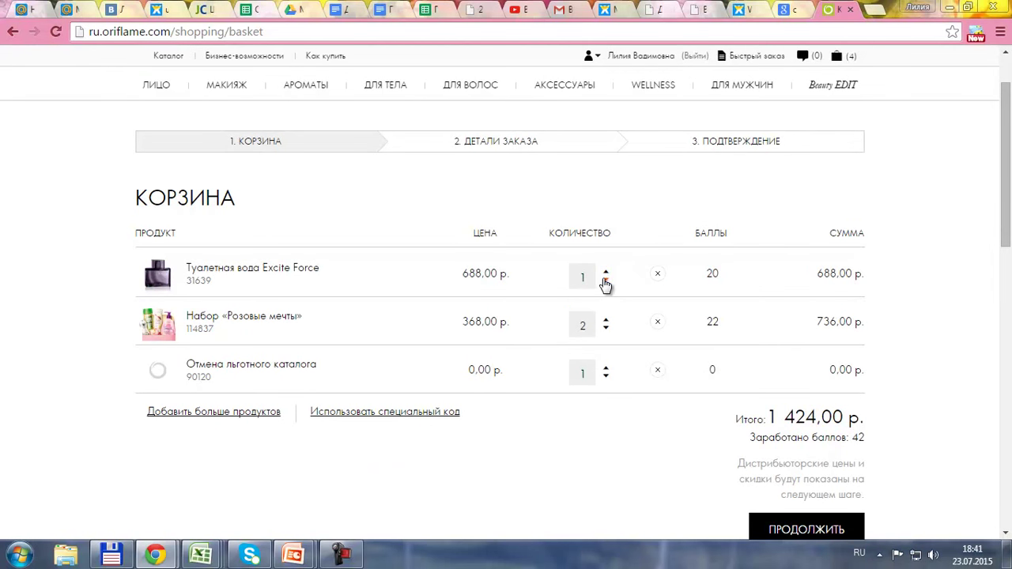
left_click(605, 329)
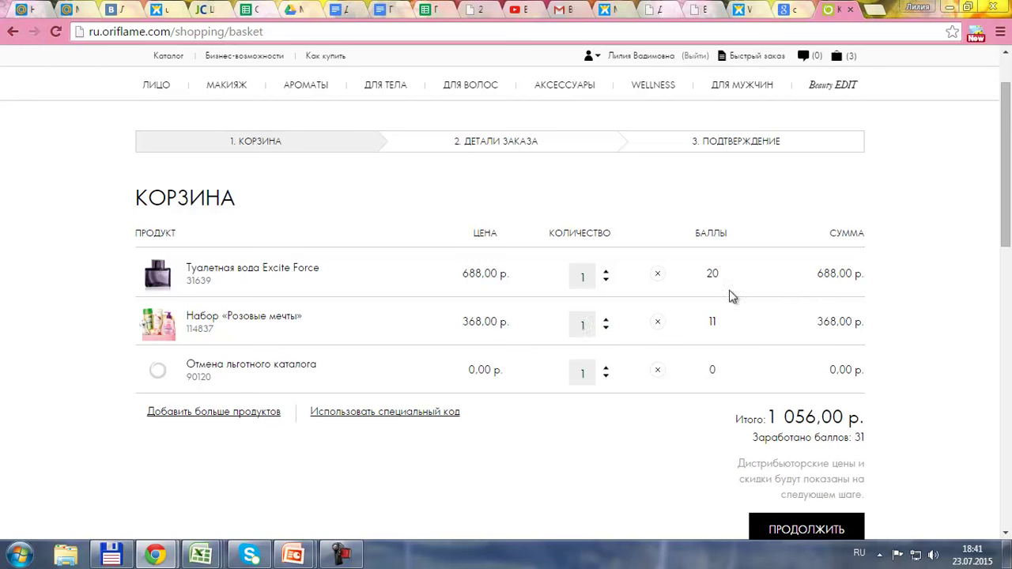
scroll(732, 318, "down", 1)
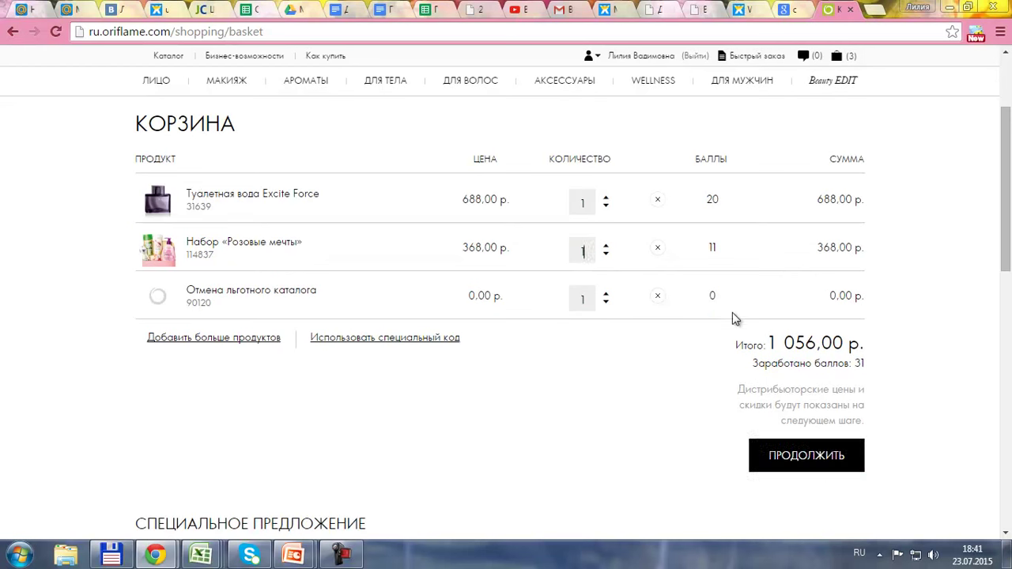
left_click(816, 459)
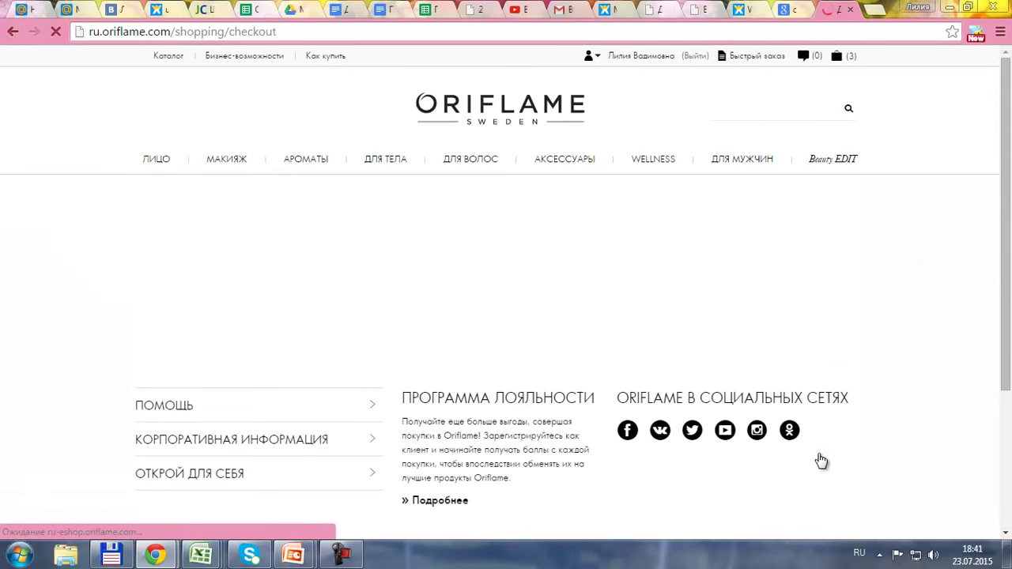
Step: View all the online store's special offers and add one Крем для душа «Шелковая орхидея» to the order
scroll(723, 357, "down", 5)
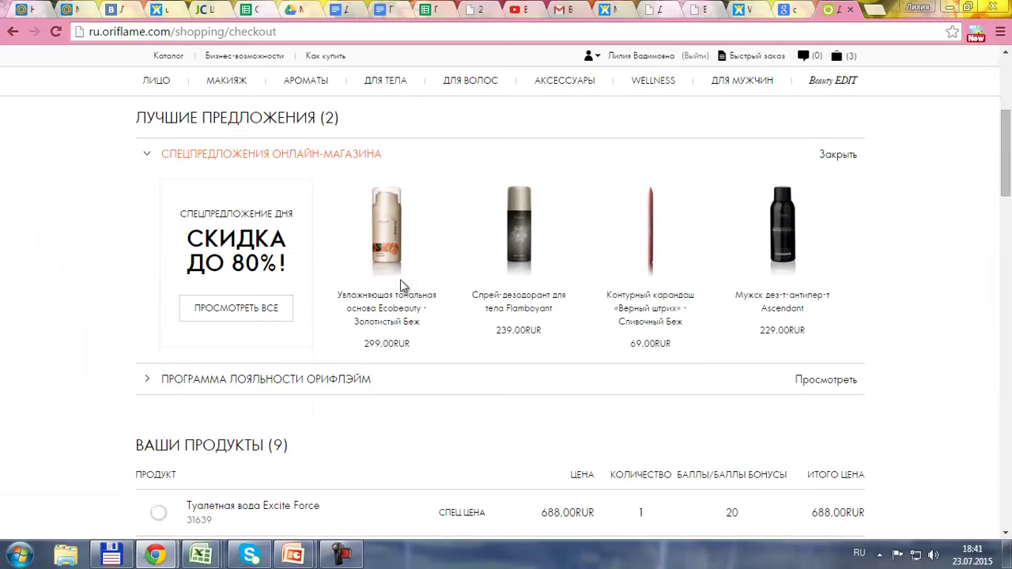
left_click(253, 308)
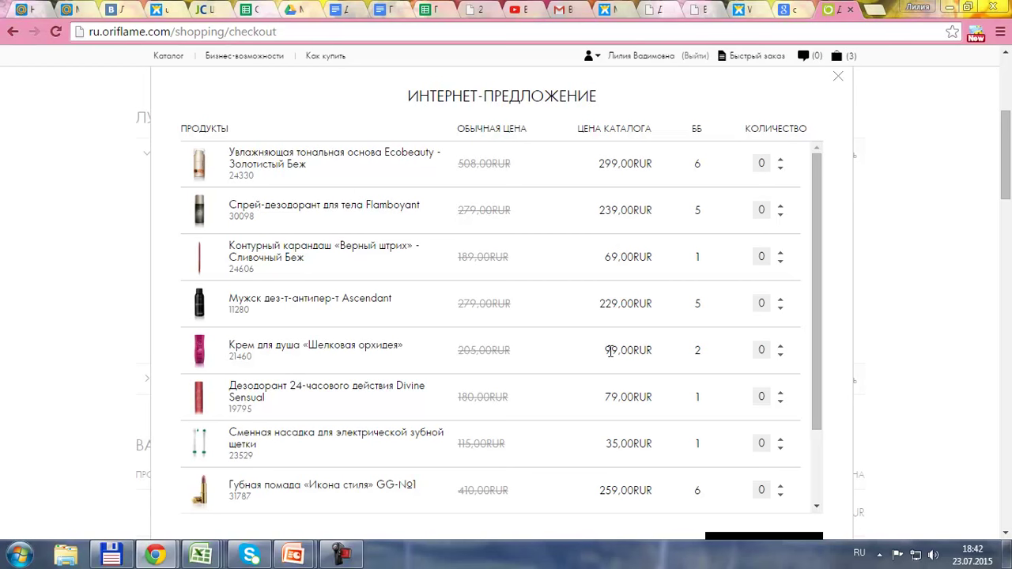
scroll(610, 351, "down", 5)
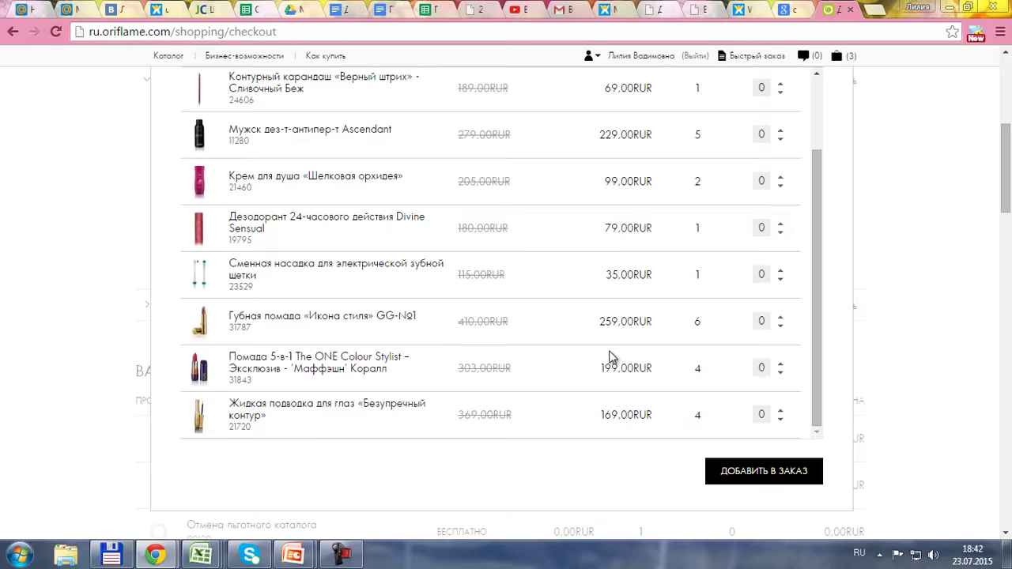
scroll(610, 357, "up", 3)
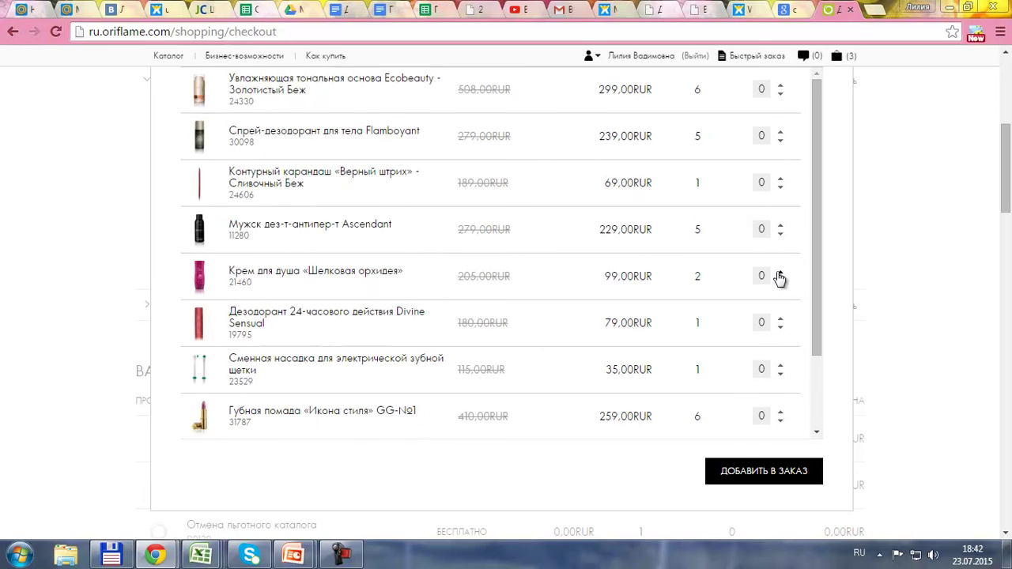
left_click(781, 274)
left_click(760, 473)
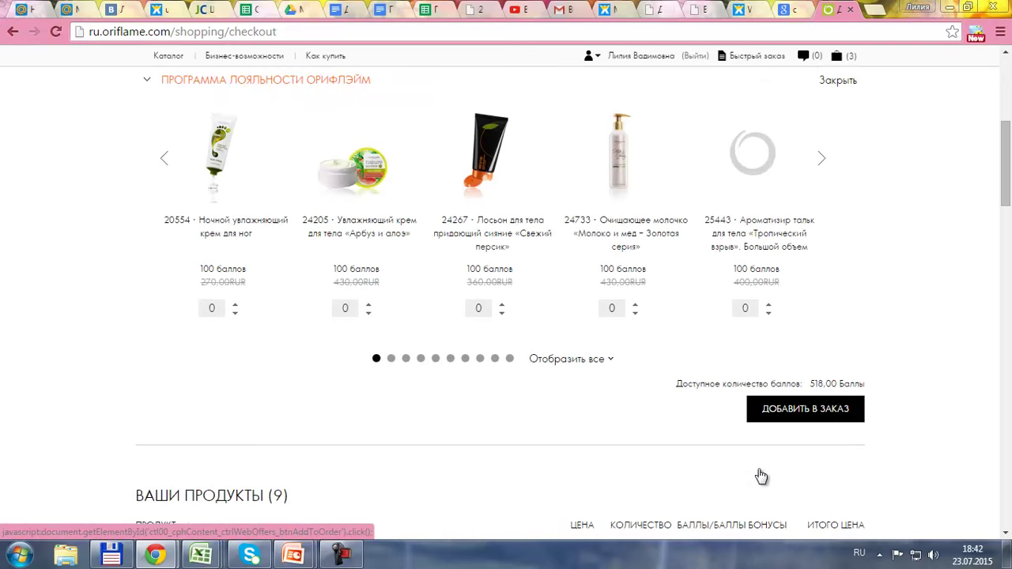
Step: Recalculate the order, keeping the payment option «Оплата перед получением»
scroll(705, 386, "down", 7)
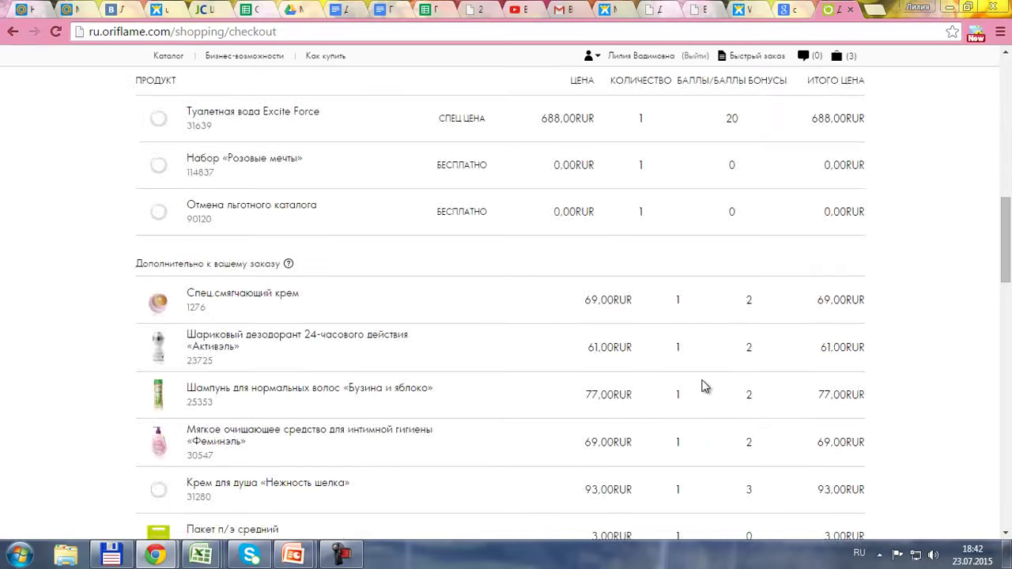
scroll(705, 385, "down", 10)
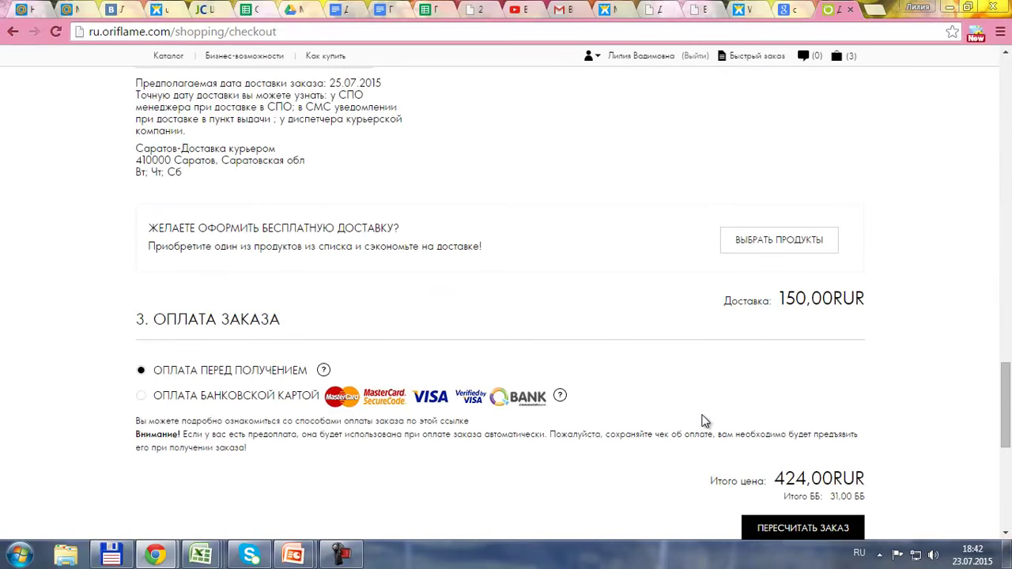
left_click(812, 463)
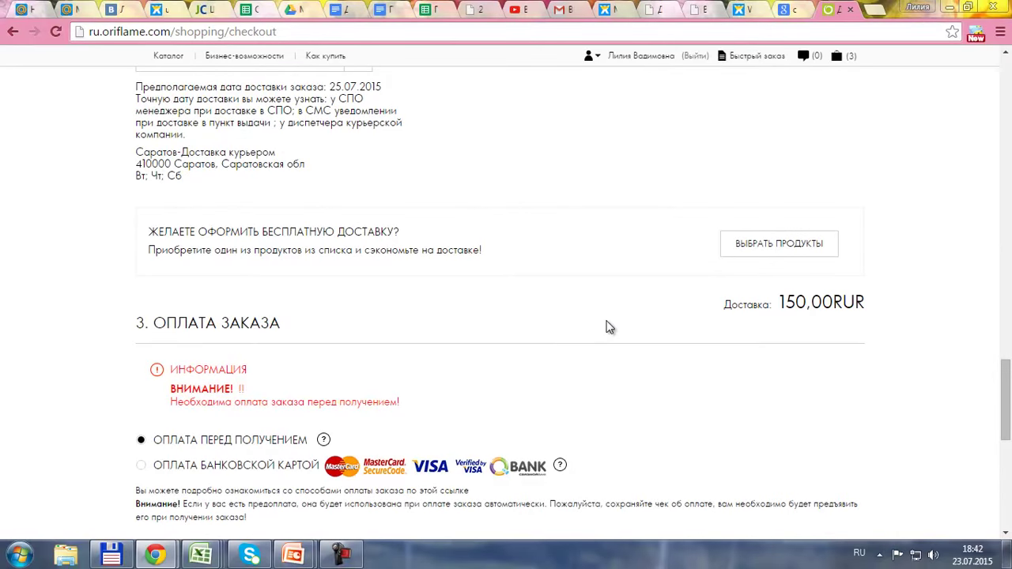
Step: Review the recalculated order, including the loyalty programme offers, the ordered products, the discount, the total price and the points earned
scroll(608, 325, "up", 3)
scroll(609, 326, "up", 10)
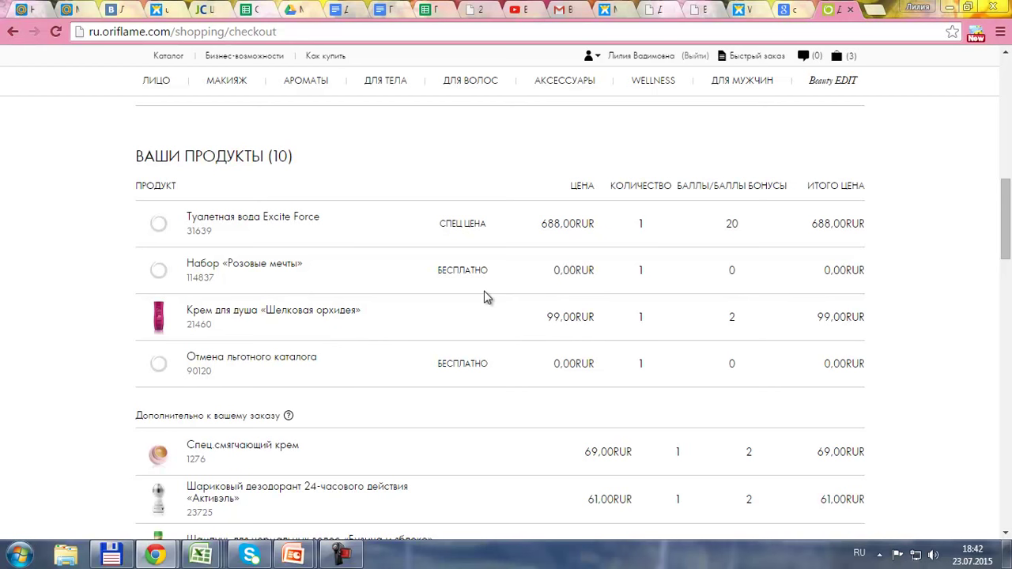
scroll(458, 276, "up", 2)
scroll(459, 277, "up", 2)
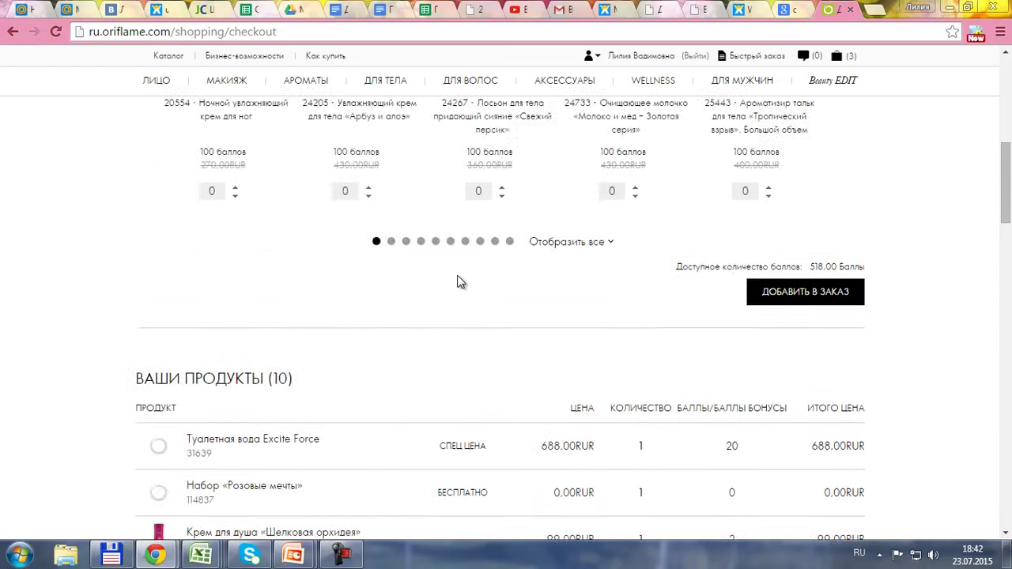
scroll(459, 281, "up", 2)
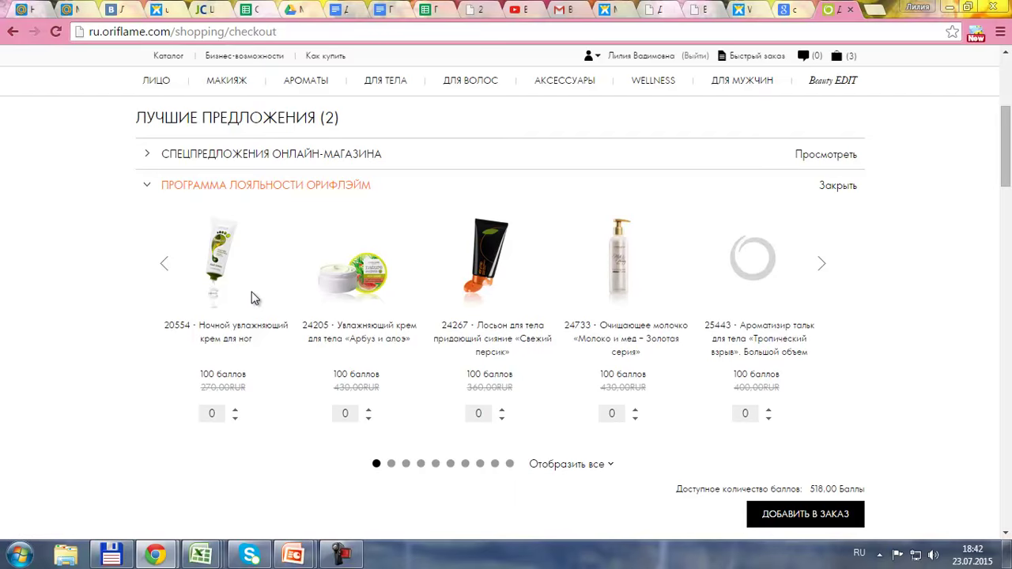
scroll(251, 292, "down", 2)
scroll(253, 294, "down", 4)
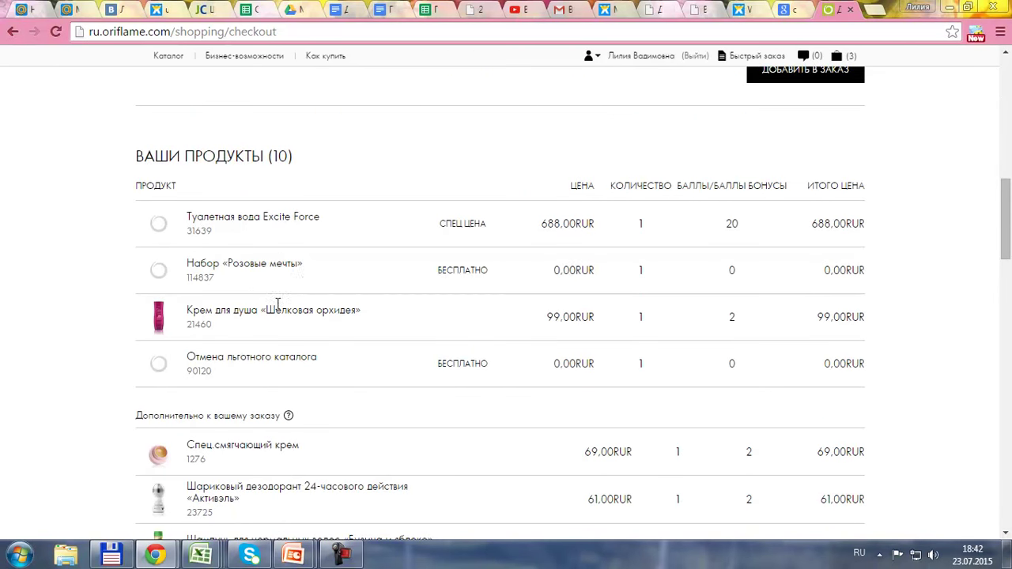
scroll(327, 320, "down", 4)
scroll(412, 311, "down", 2)
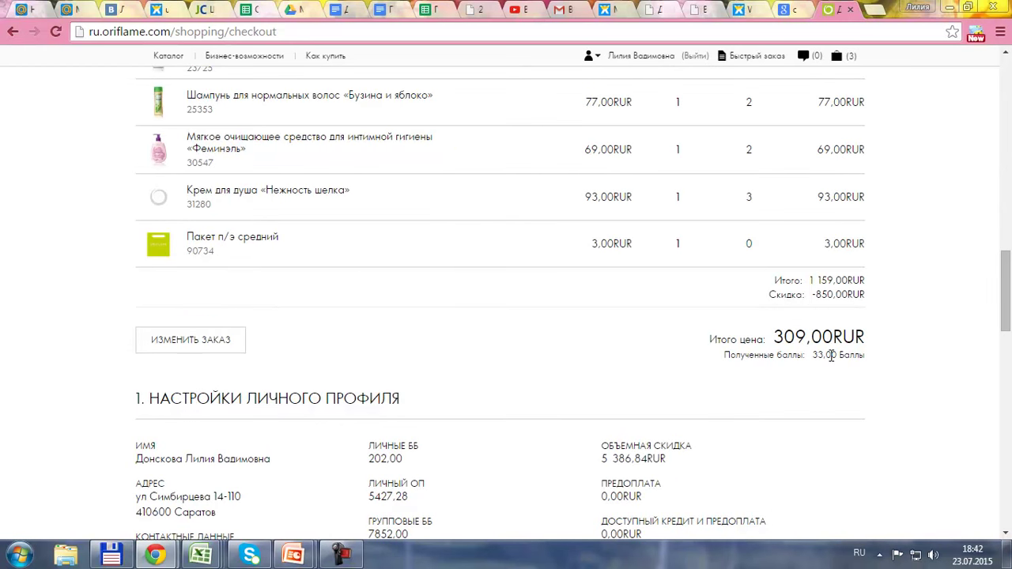
scroll(577, 324, "up", 8)
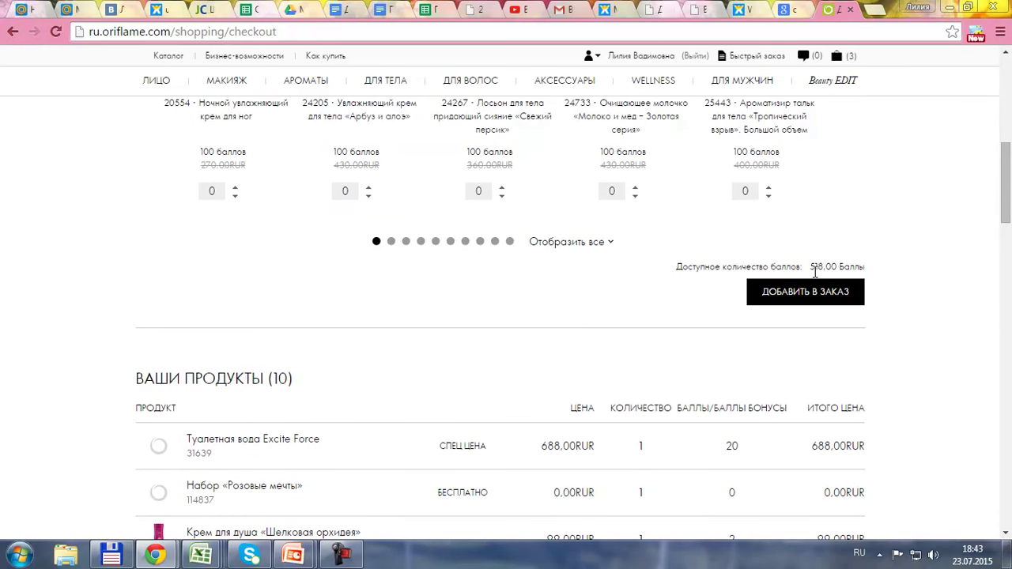
Step: Expand the complete list of loyalty programme products and browse the items offered for 100 to 500 points
left_click(582, 242)
scroll(583, 245, "up", 1)
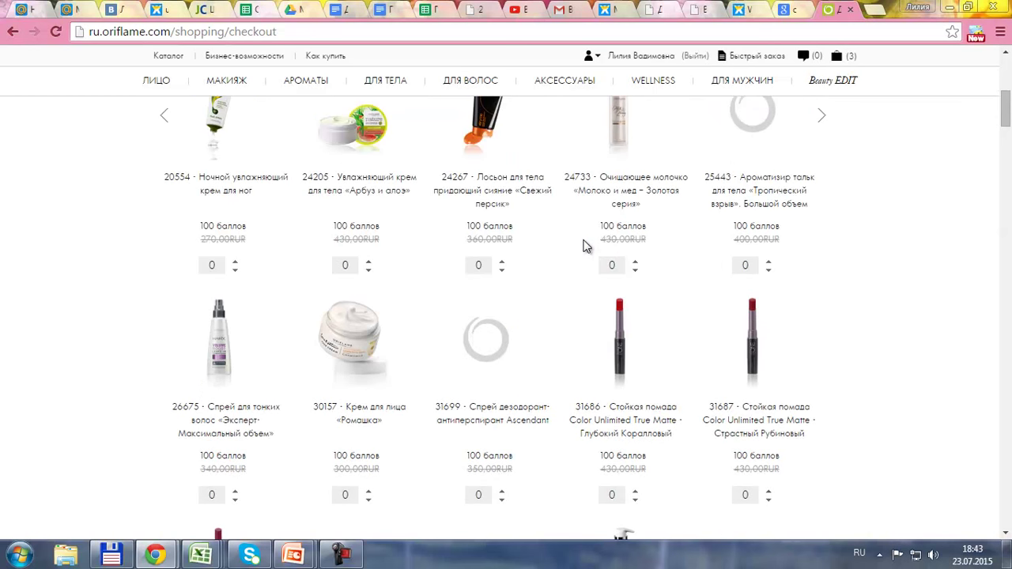
scroll(583, 245, "up", 1)
scroll(578, 220, "down", 1)
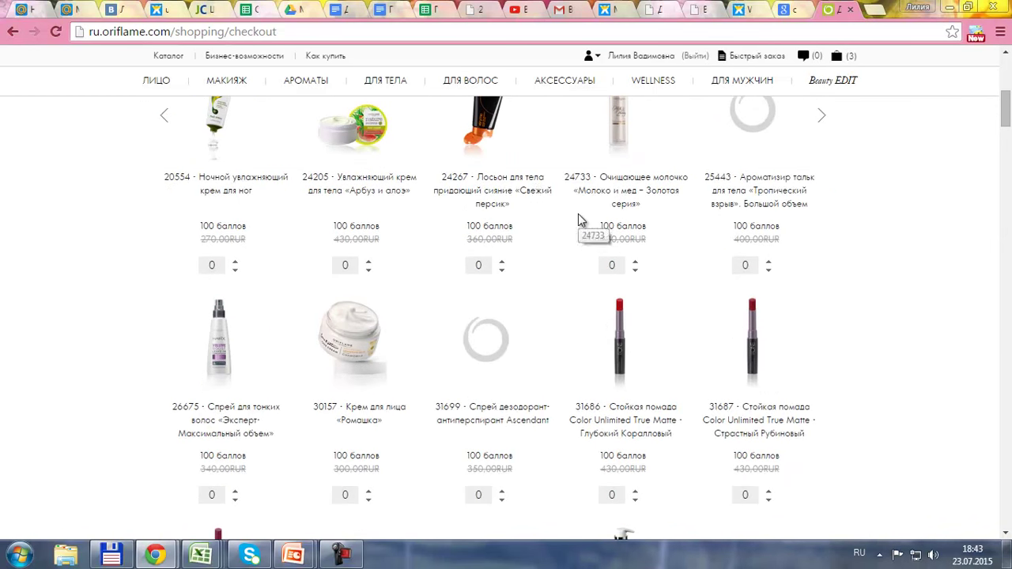
scroll(571, 240, "down", 1)
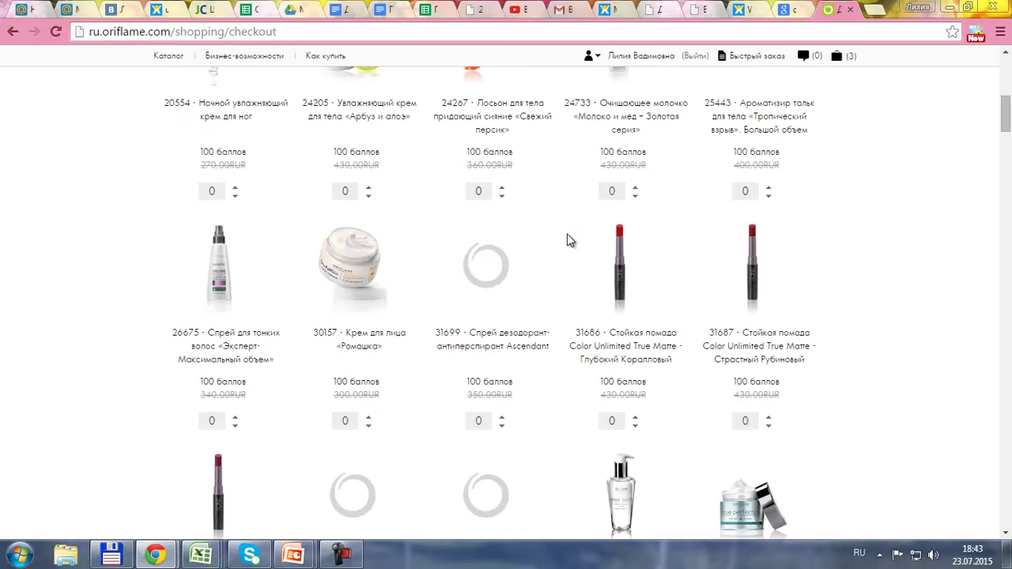
scroll(568, 239, "up", 1)
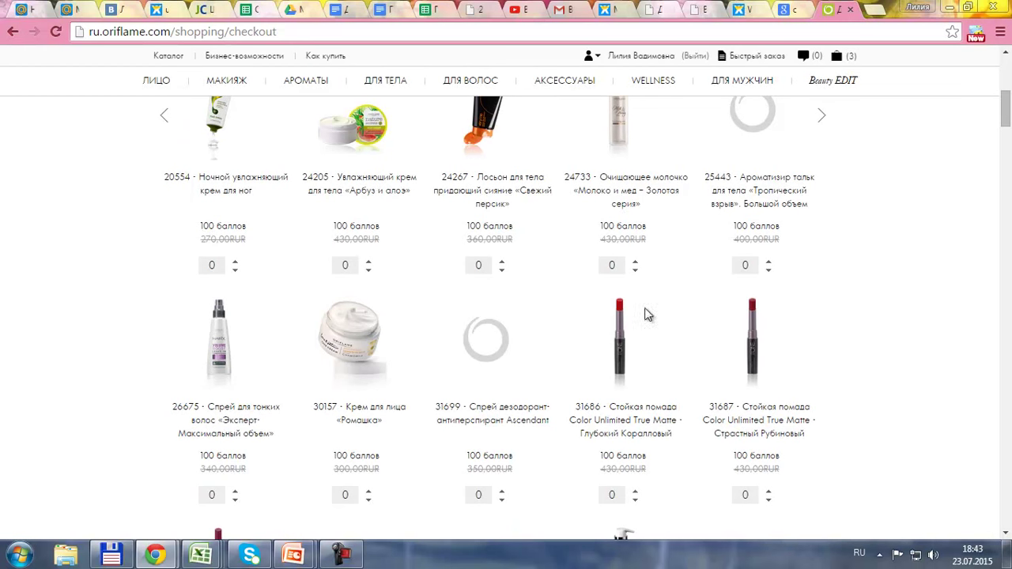
scroll(564, 385, "down", 2)
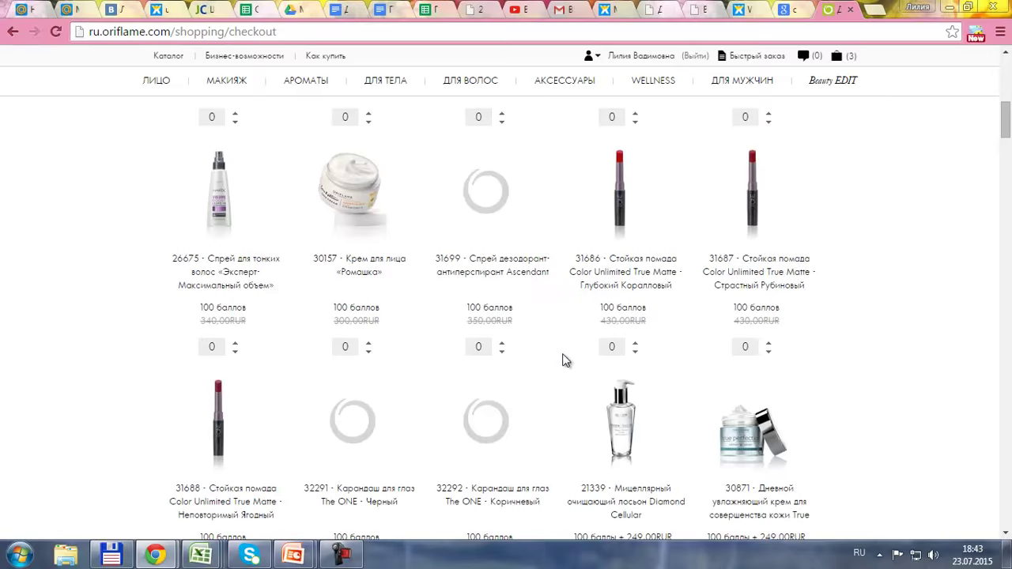
scroll(564, 361, "down", 13)
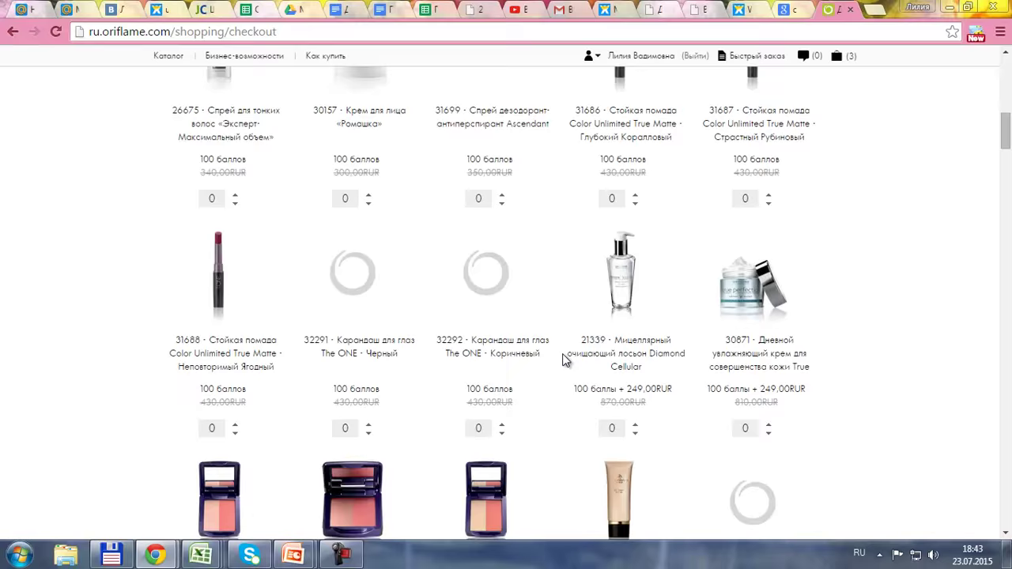
scroll(565, 360, "down", 3)
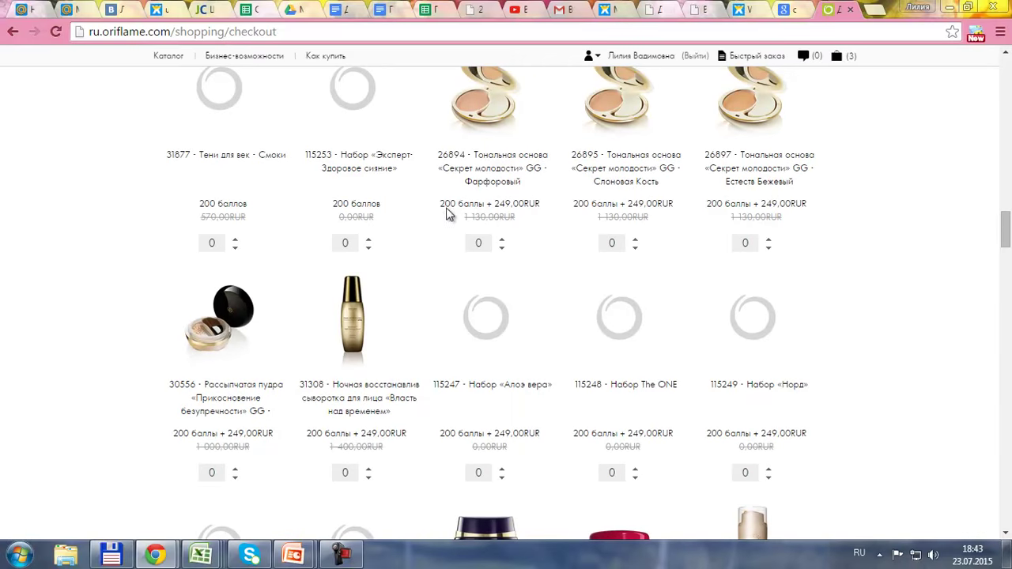
scroll(457, 215, "down", 2)
scroll(364, 295, "down", 4)
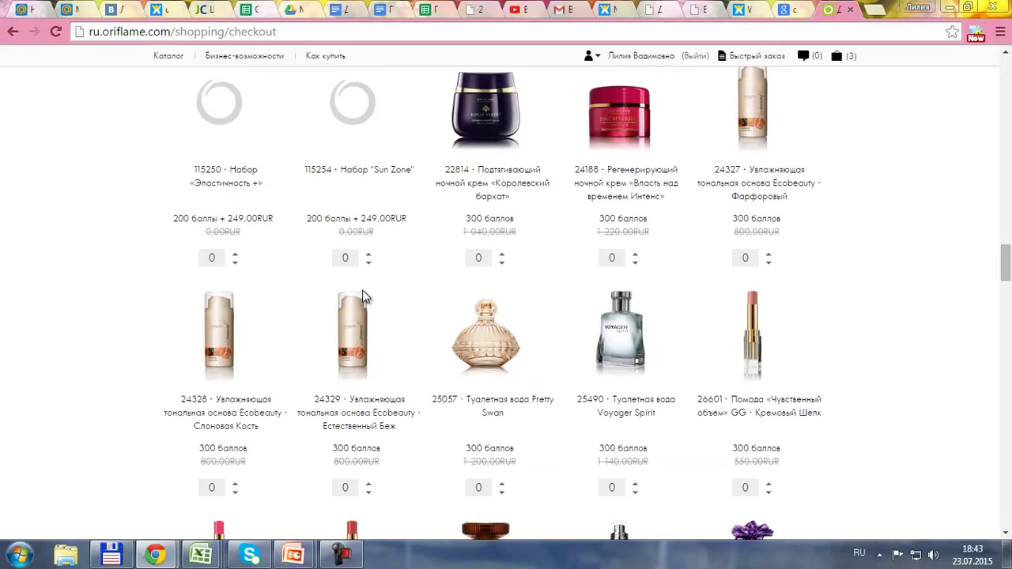
scroll(457, 439, "down", 1)
scroll(501, 438, "down", 10)
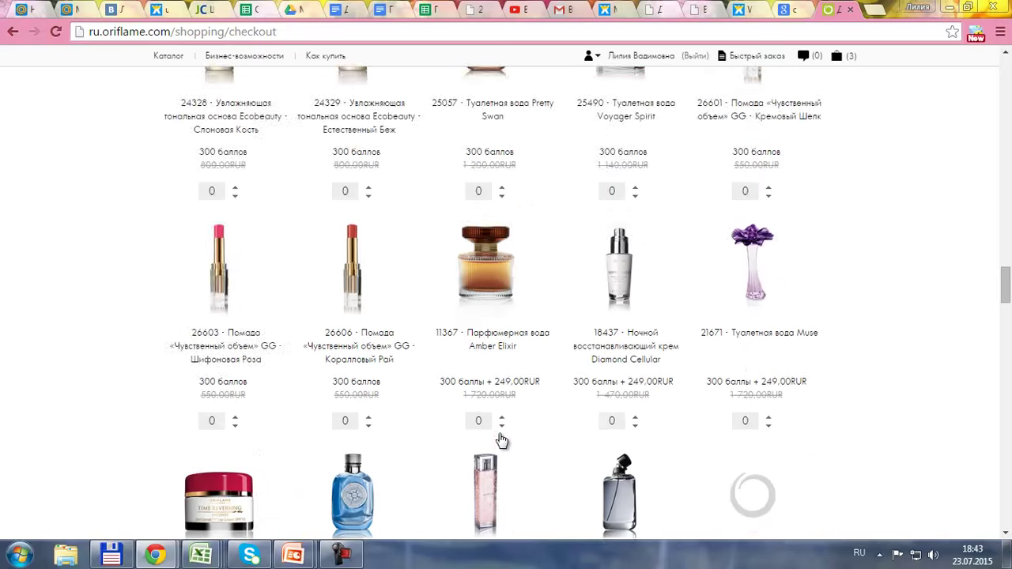
scroll(502, 439, "down", 2)
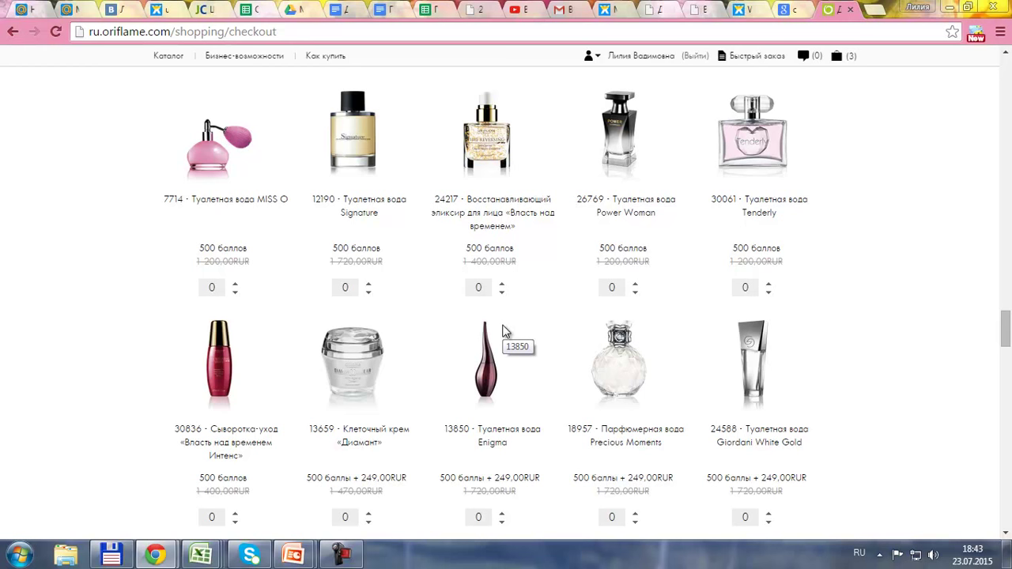
scroll(503, 331, "down", 5)
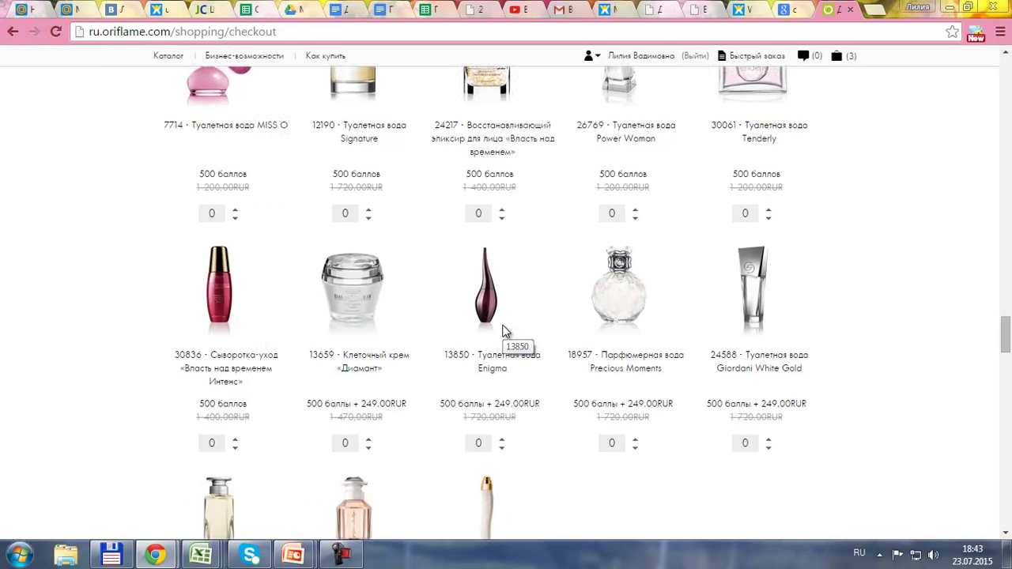
scroll(503, 330, "down", 1)
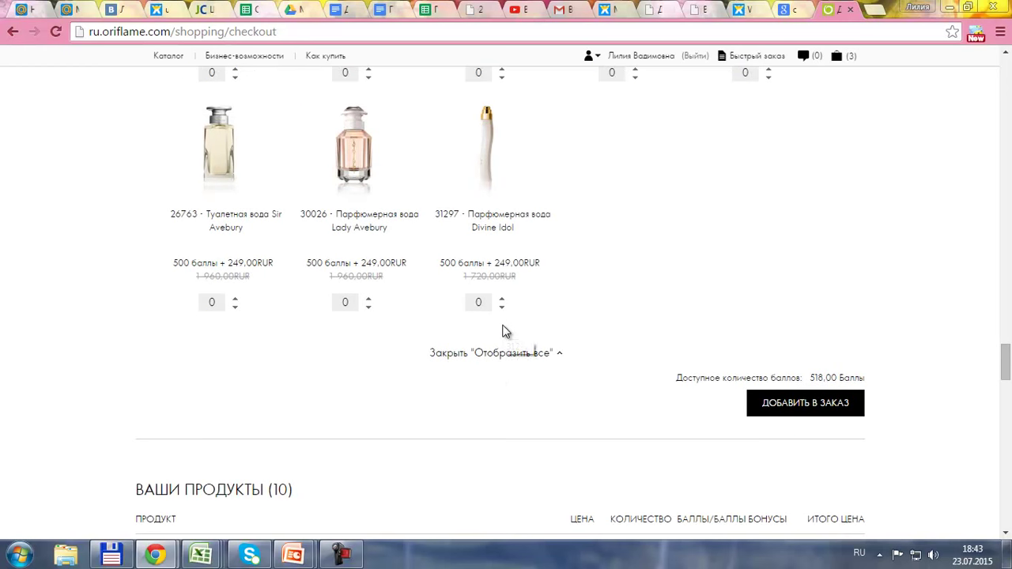
Step: Examine the prices and bonus points of the ordered products and the additional items under «Дополнительно к вашему заказу»
scroll(503, 331, "down", 3)
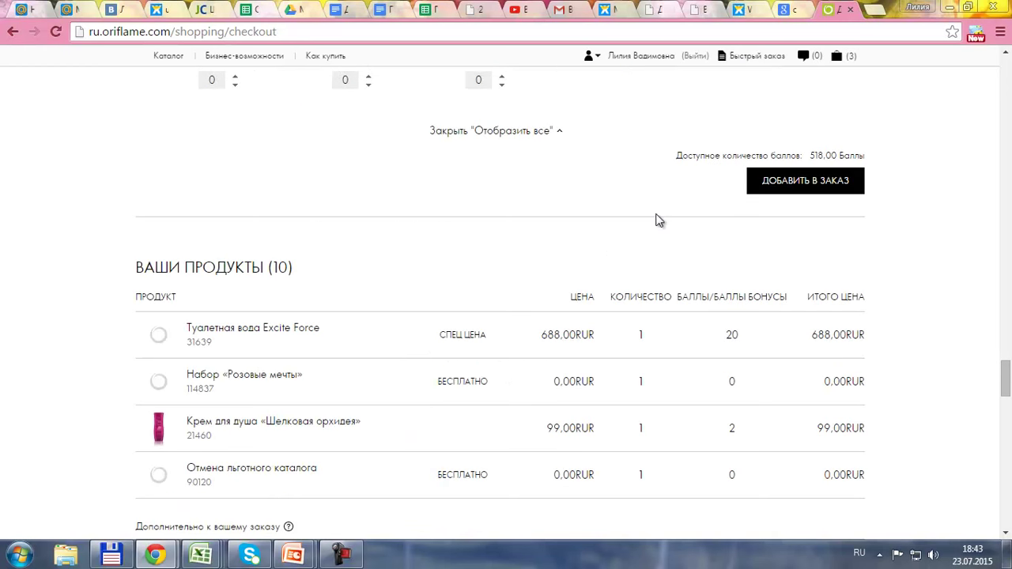
scroll(554, 185, "down", 2)
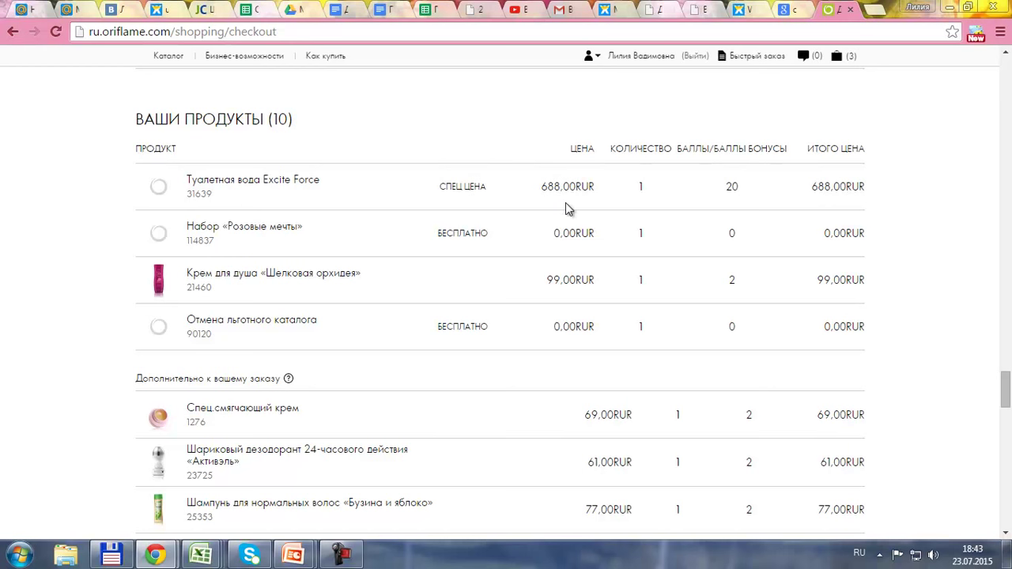
scroll(533, 286, "down", 1)
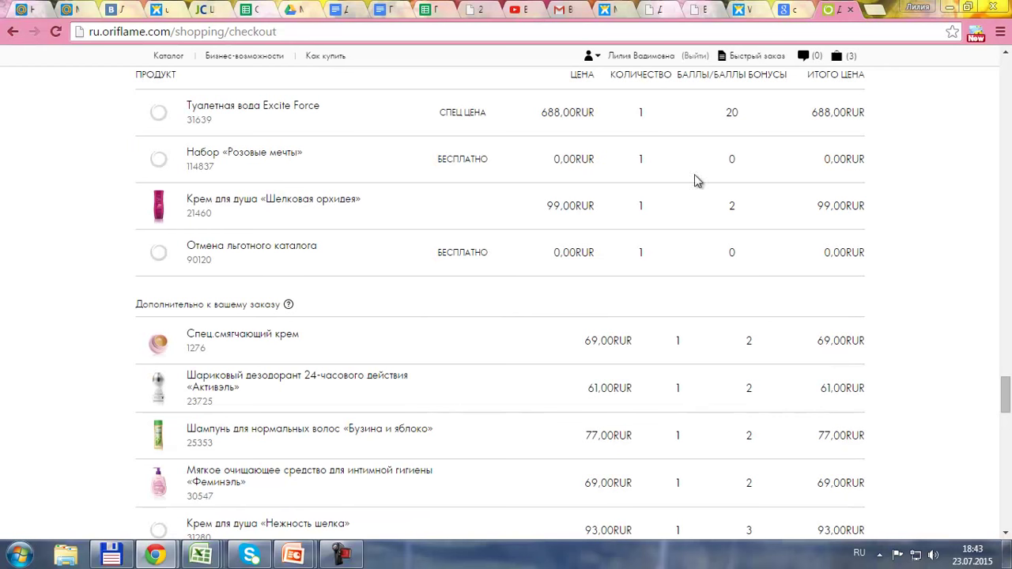
scroll(419, 301, "down", 2)
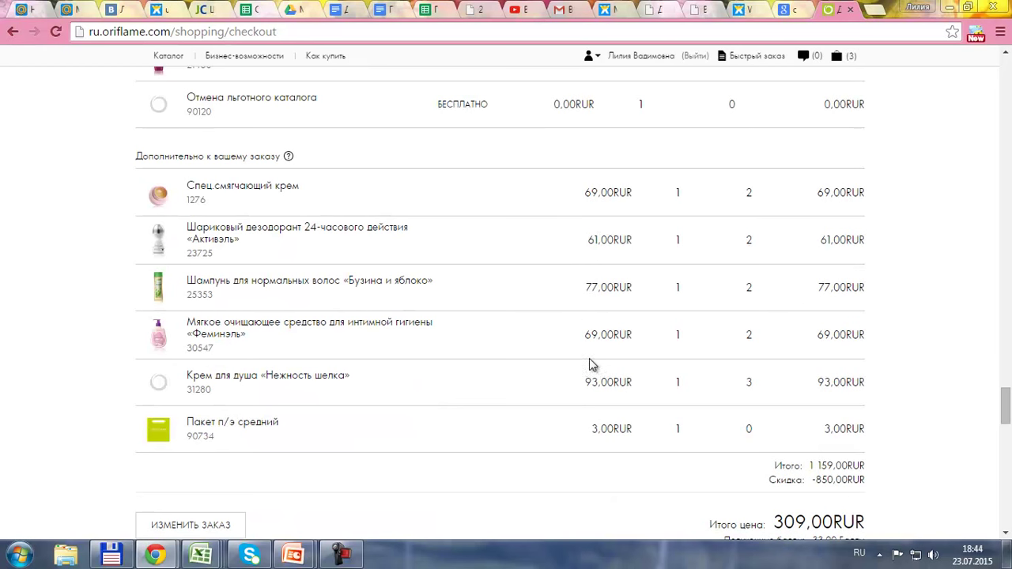
Step: Review the order's additional items, total price and points earned, along with the personal profile, delivery and payment sections
scroll(589, 366, "down", 1)
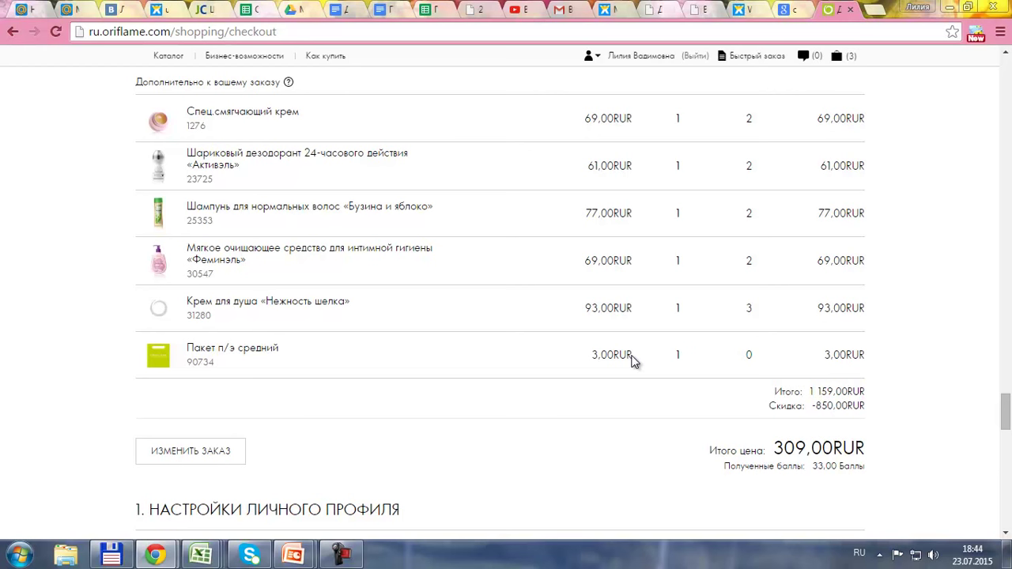
scroll(632, 359, "down", 3)
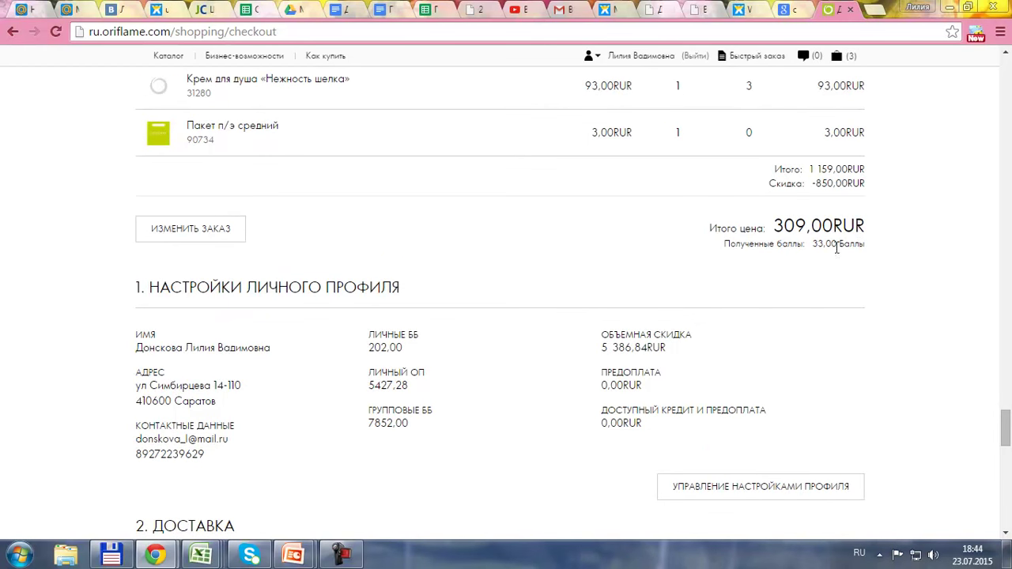
scroll(787, 217, "down", 1)
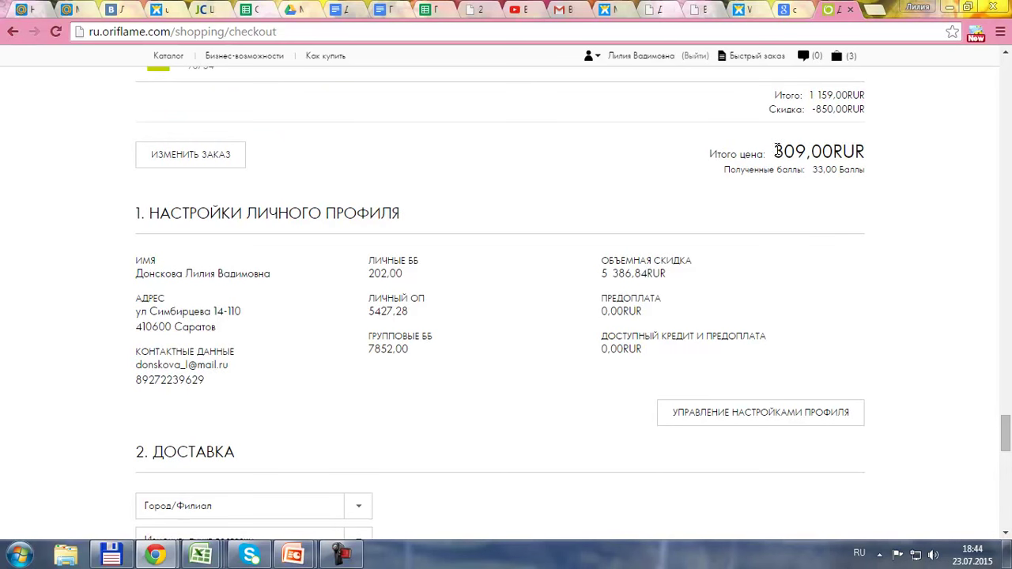
scroll(809, 274, "down", 8)
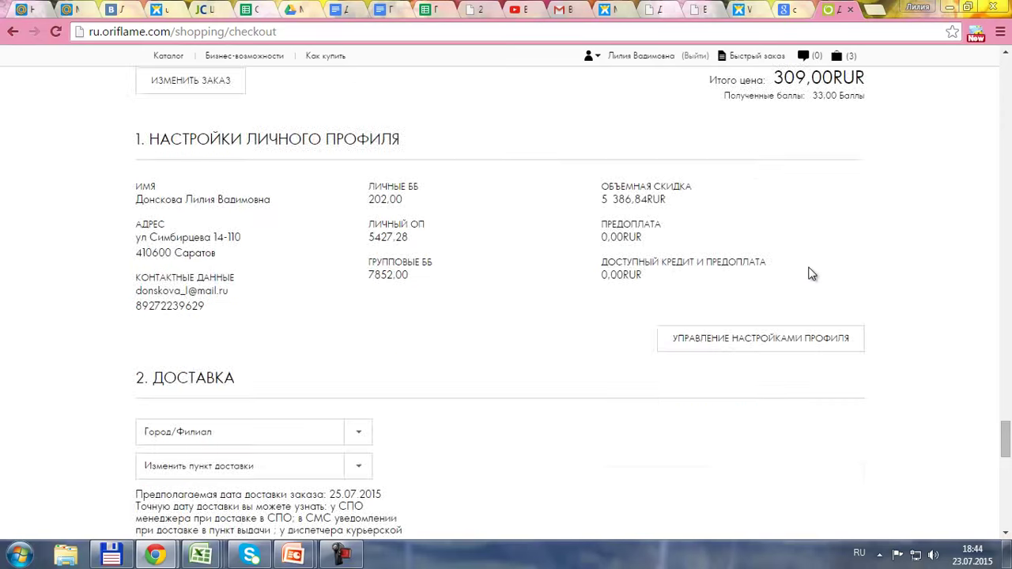
scroll(812, 275, "down", 1)
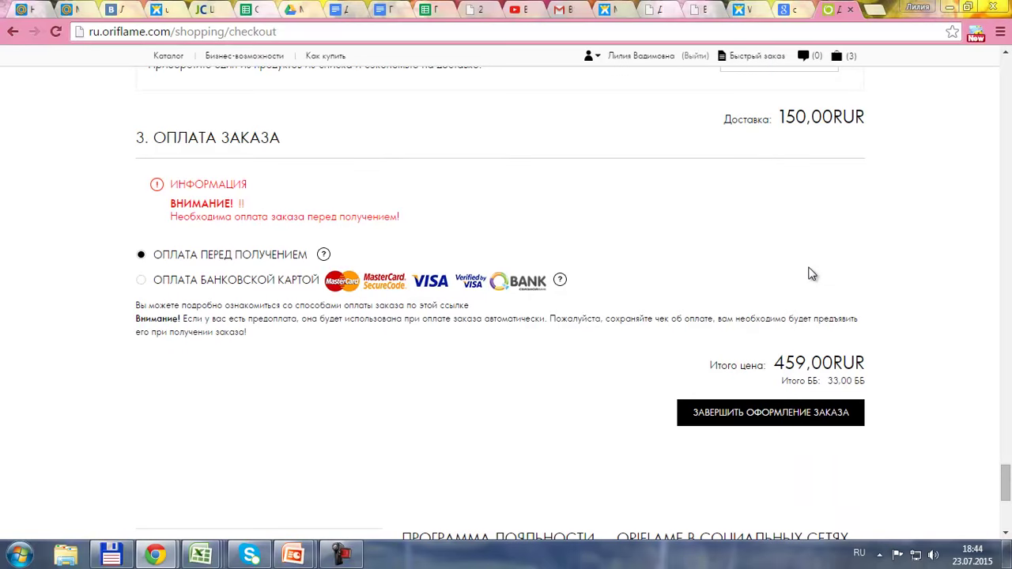
Step: Set the delivery branch to «Воронеж» and the delivery point type to «Сервисный Пункт Обслуживания»
scroll(812, 274, "up", 5)
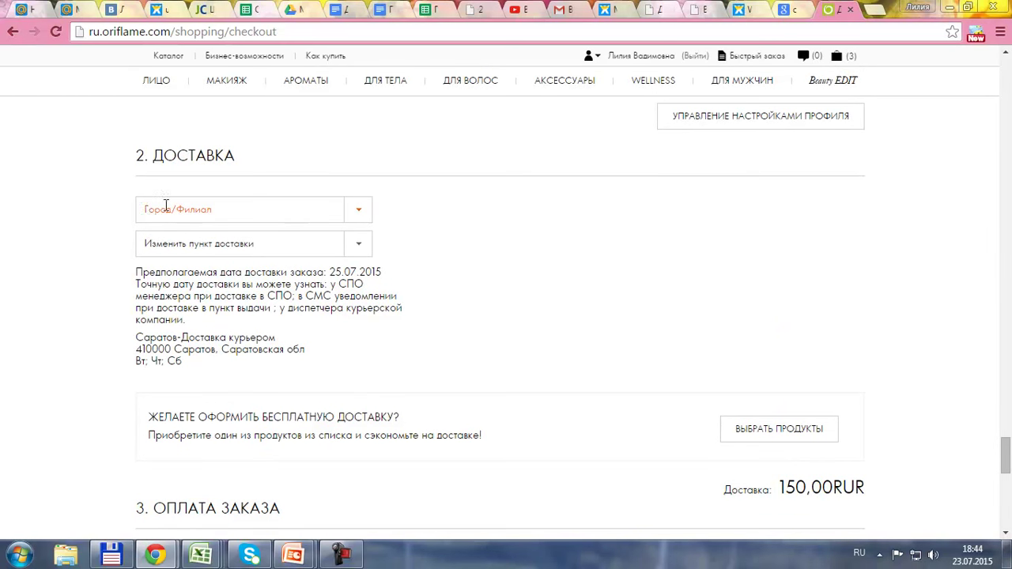
left_click(366, 215)
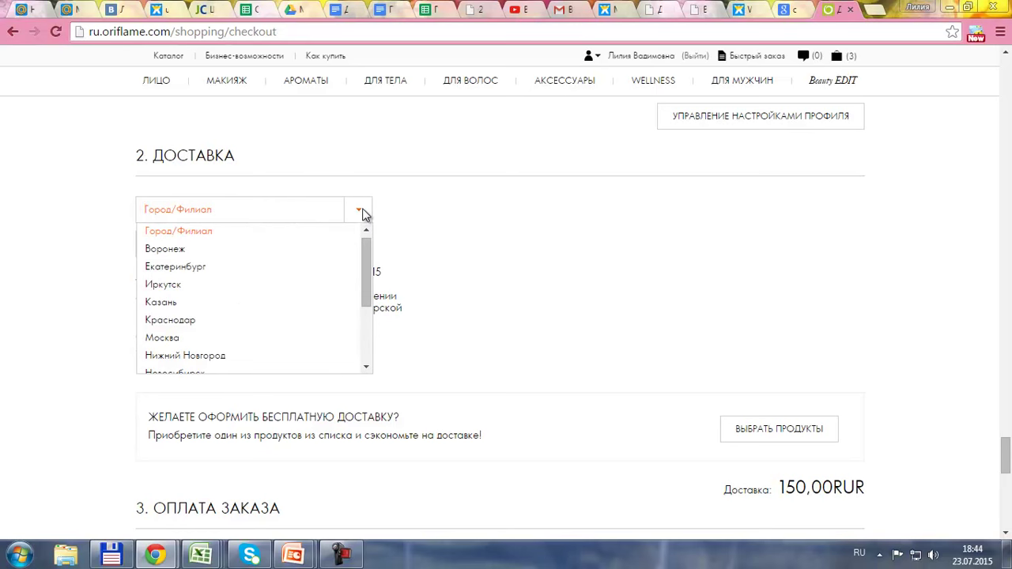
left_click(189, 249)
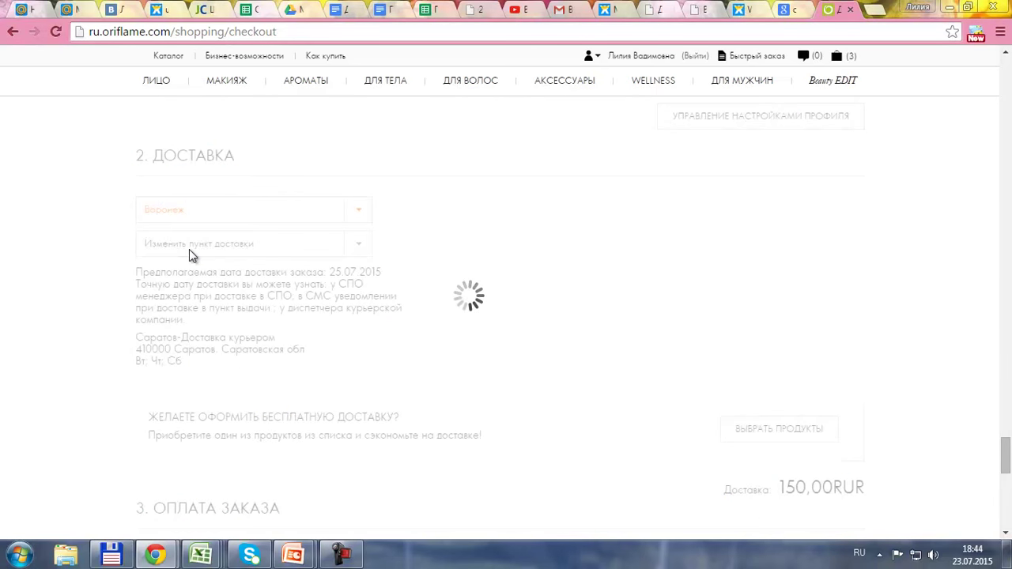
scroll(189, 249, "up", 8)
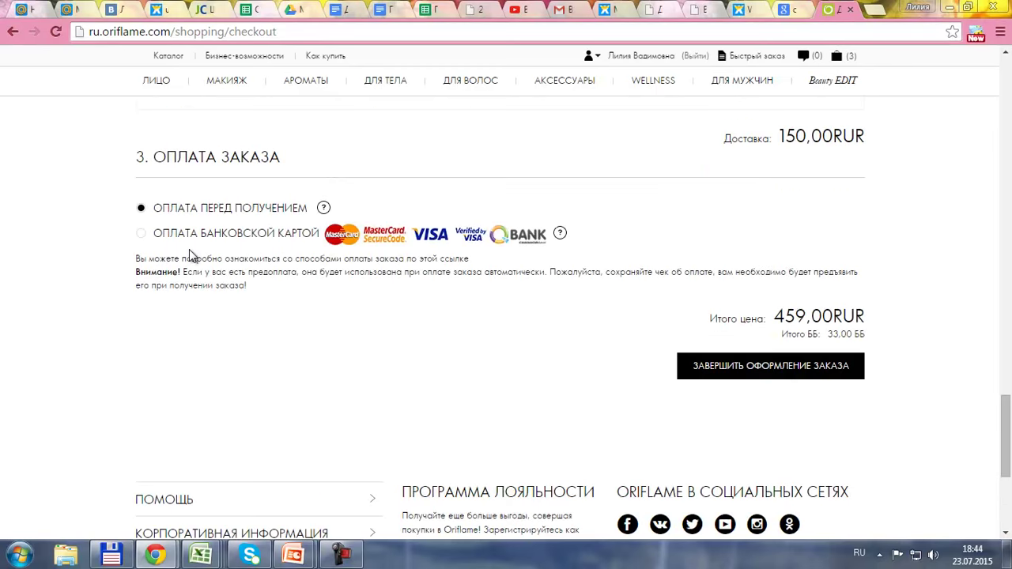
scroll(189, 249, "up", 2)
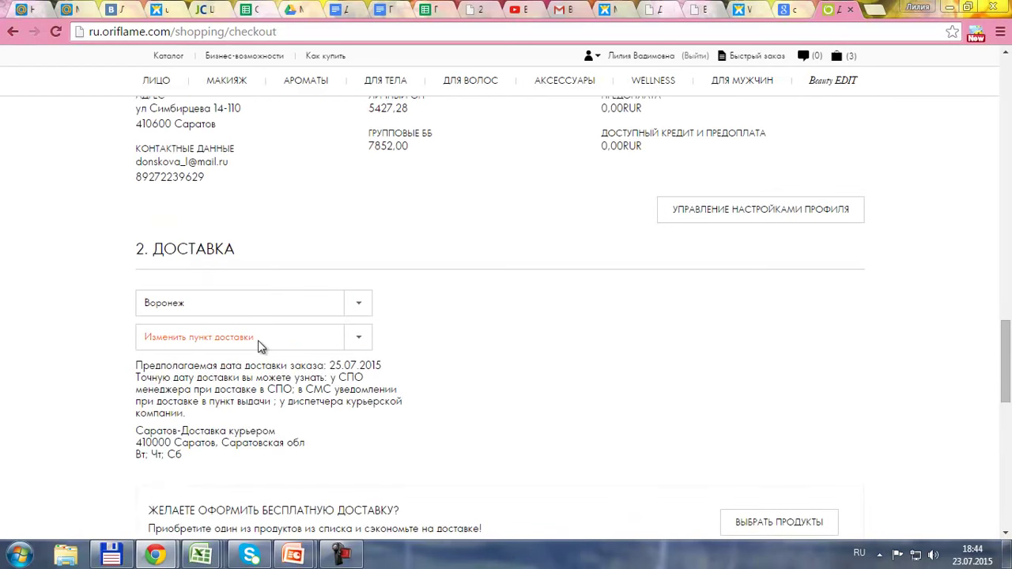
left_click(358, 340)
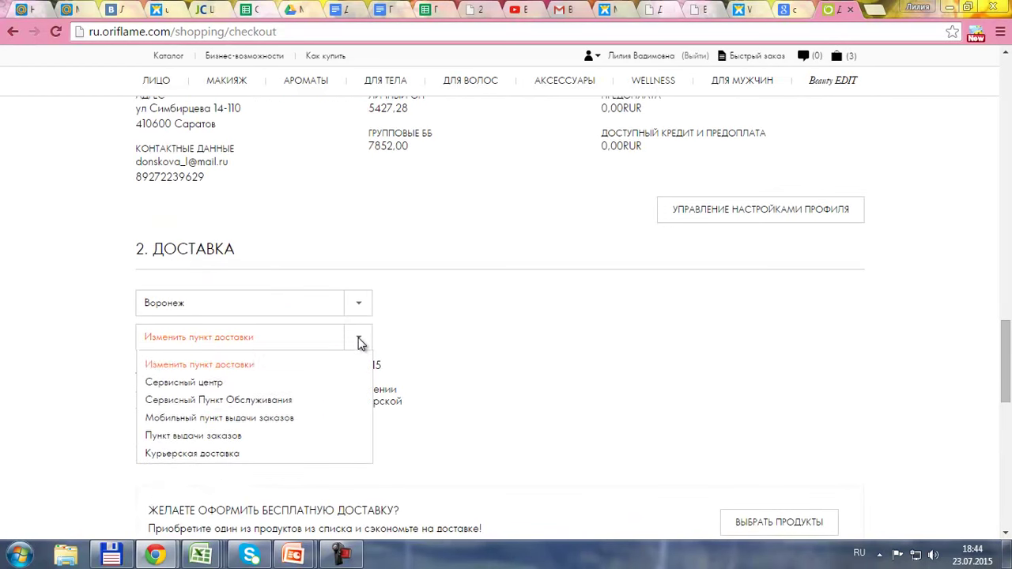
scroll(358, 338, "down", 1)
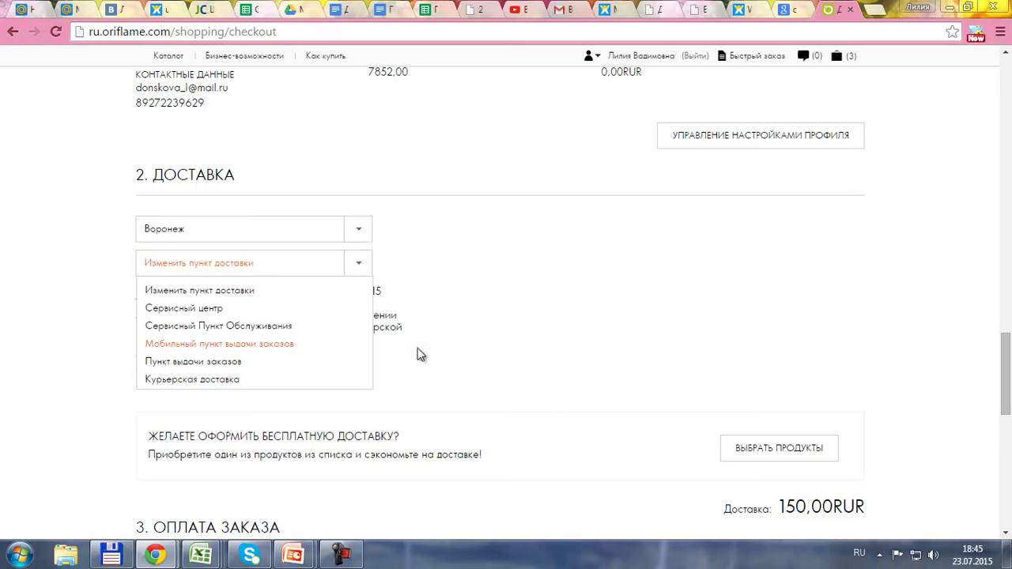
left_click(219, 326)
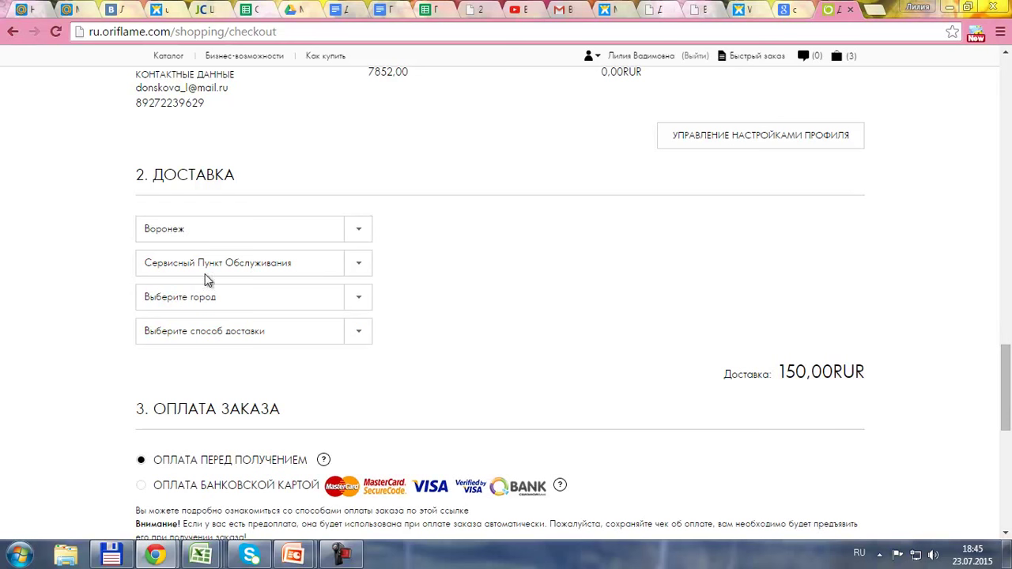
Step: Set the delivery city to «Саратов, Саратовская обл.» and choose service point 6074 (category B) as the delivery method
left_click(357, 298)
left_click_drag(367, 328, 368, 416)
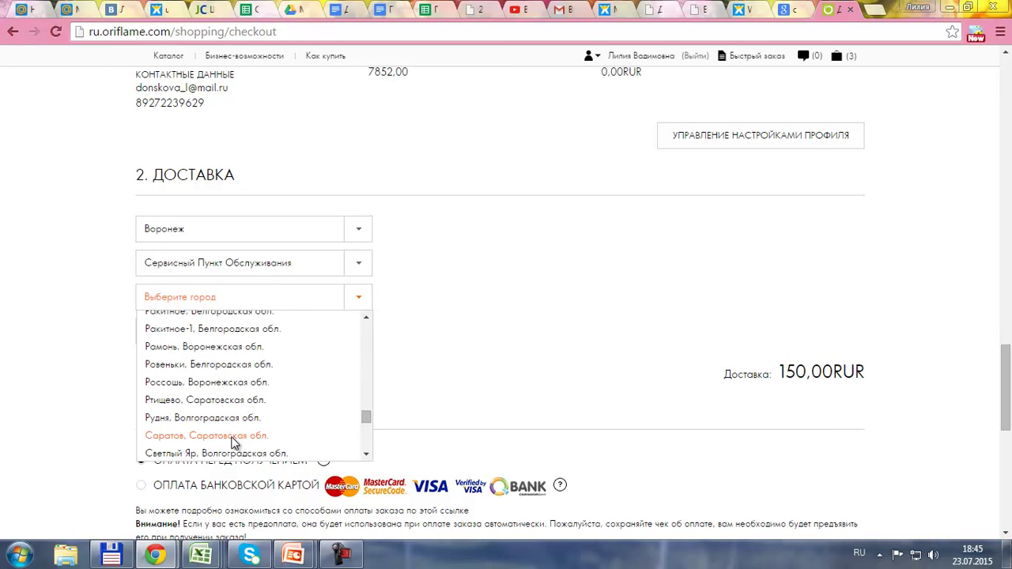
left_click(234, 435)
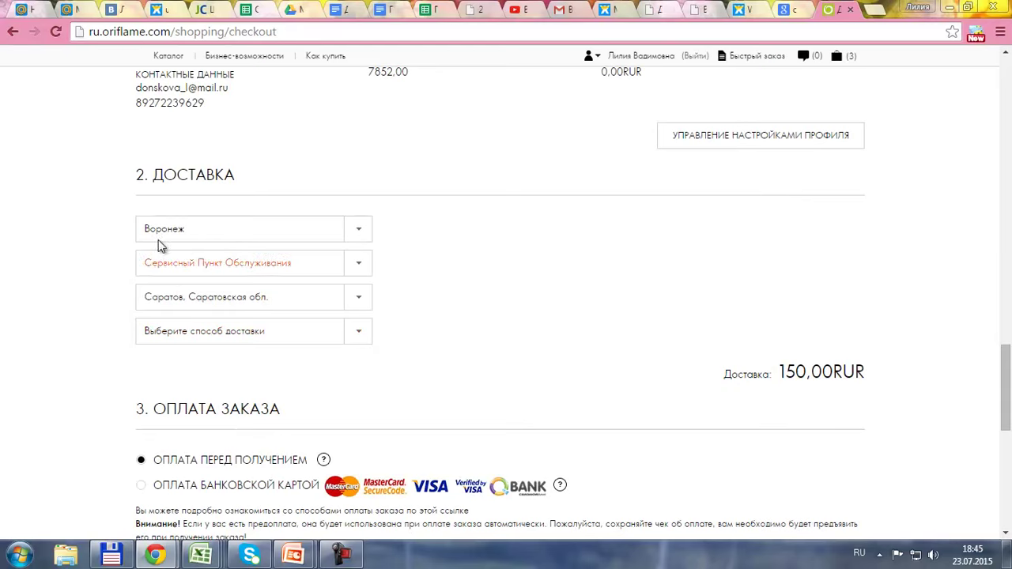
left_click(355, 335)
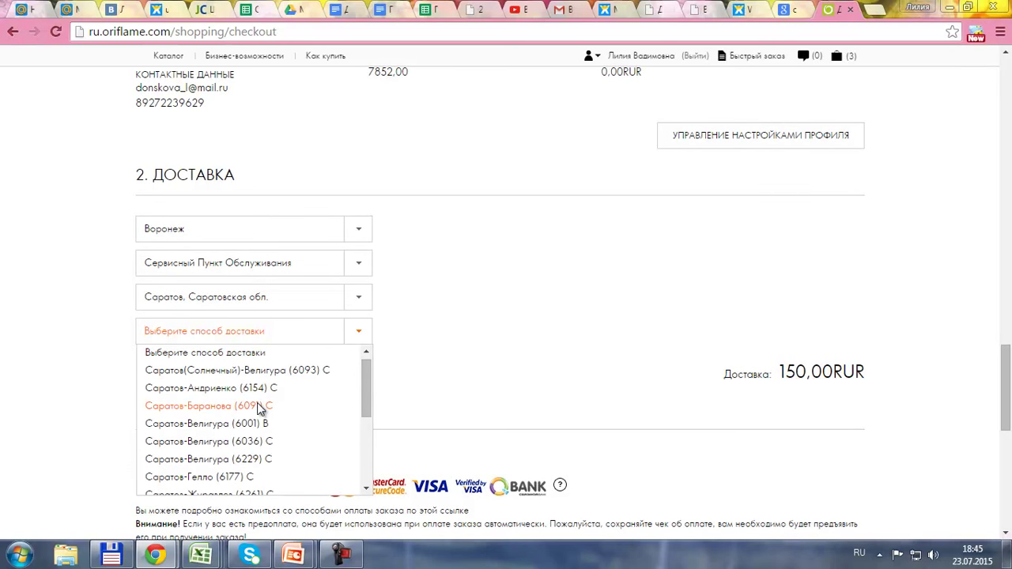
scroll(257, 402, "down", 8)
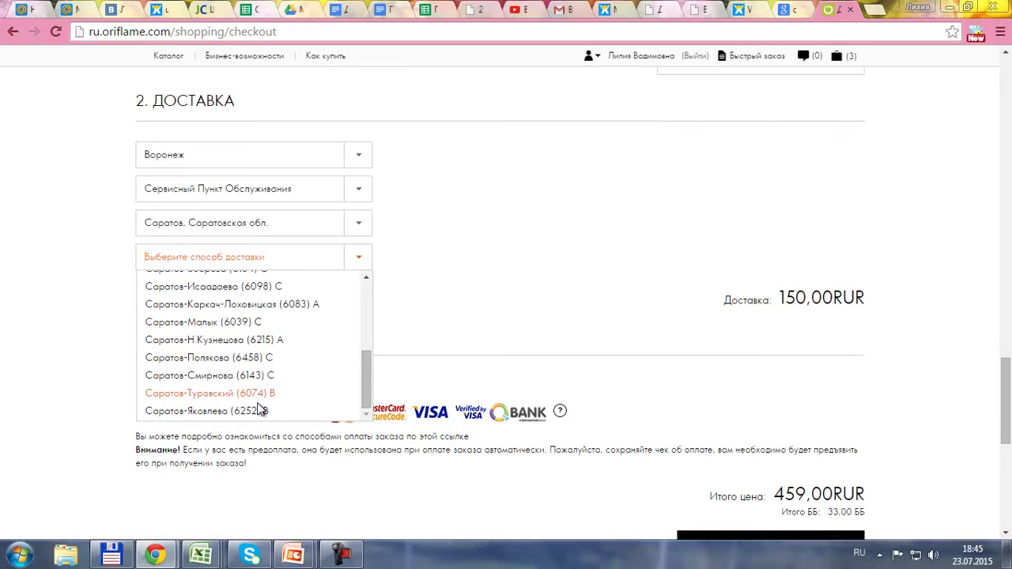
left_click(203, 396)
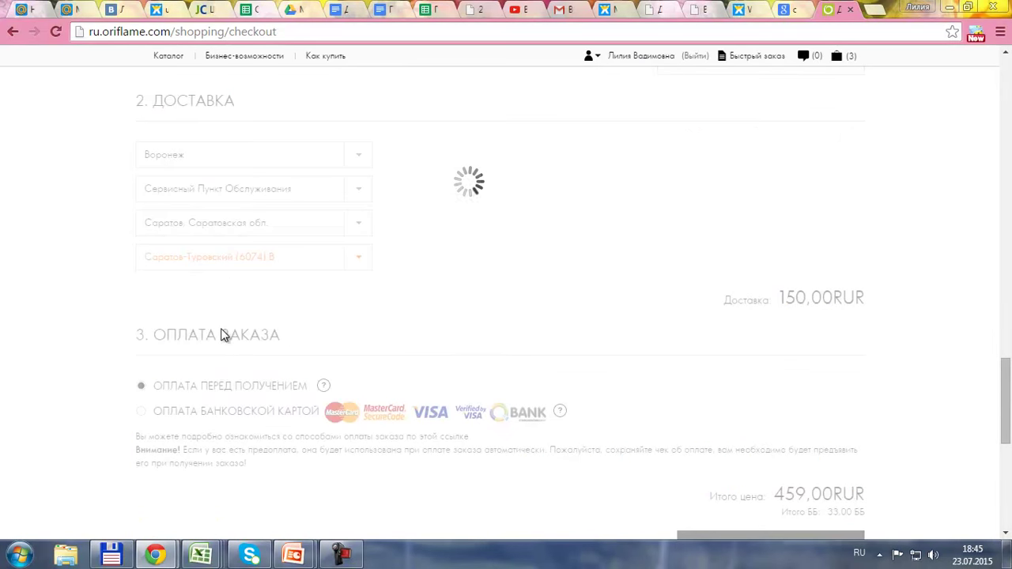
Step: Check the service point's delivery details and cost, and review the updated product list, discount and total price of the order
scroll(316, 305, "up", 4)
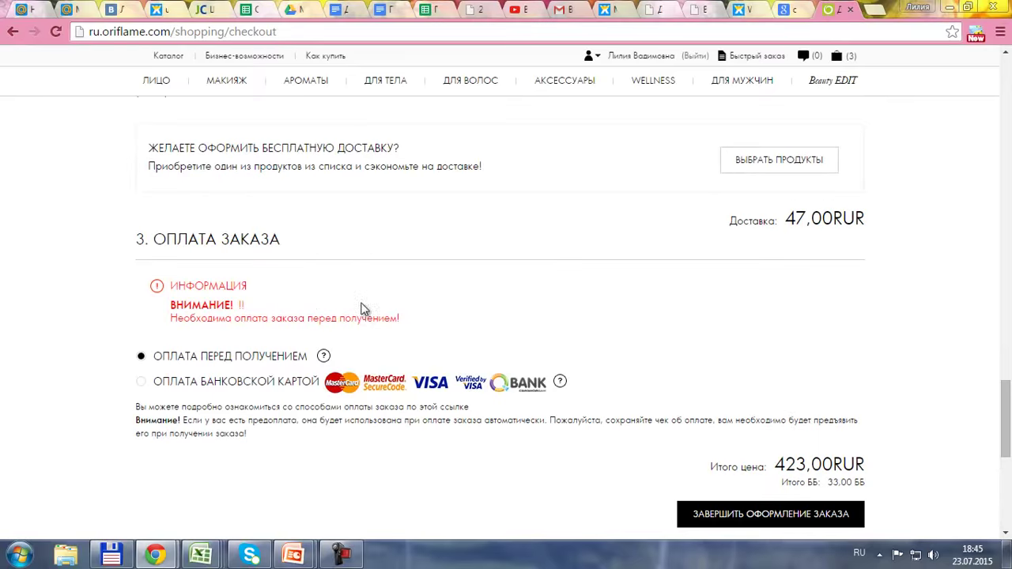
scroll(362, 308, "up", 2)
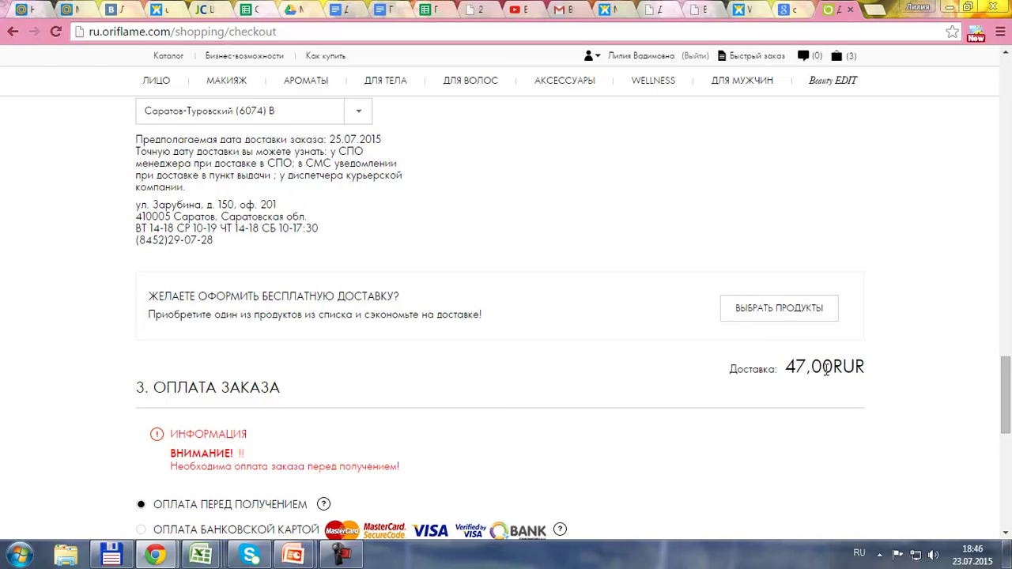
scroll(543, 369, "up", 10)
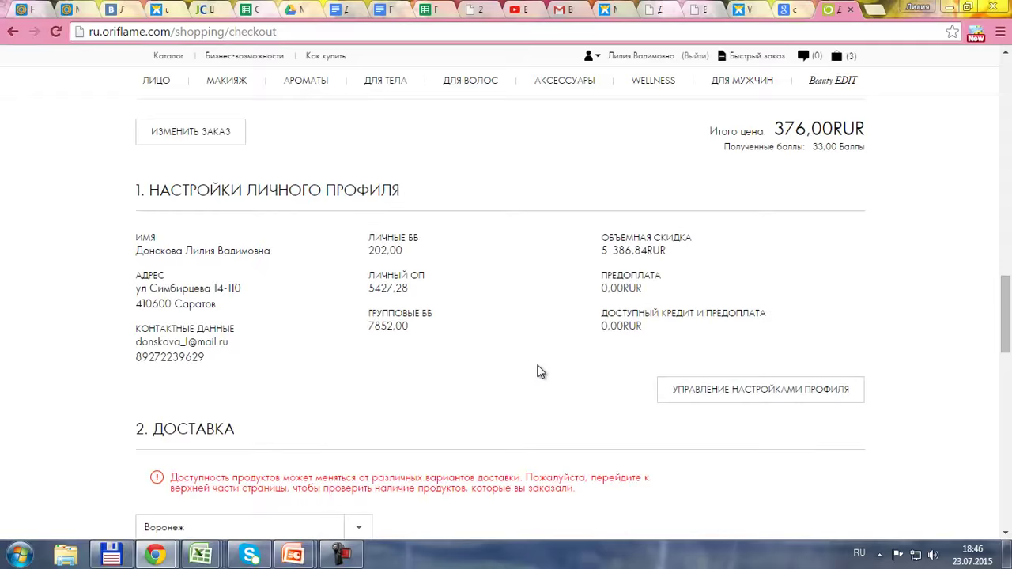
scroll(540, 371, "up", 2)
scroll(540, 372, "up", 3)
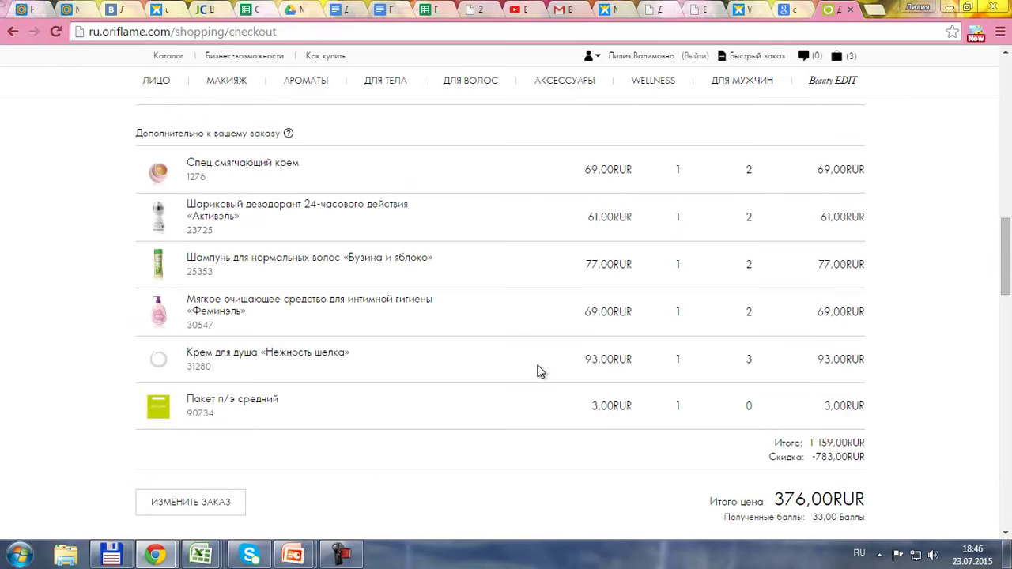
scroll(538, 372, "up", 2)
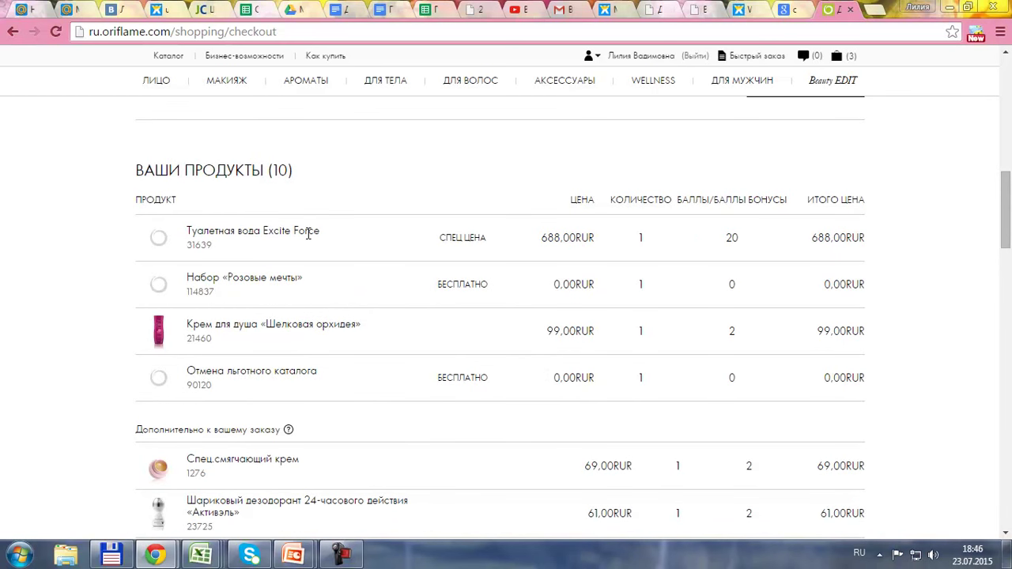
scroll(309, 234, "down", 1)
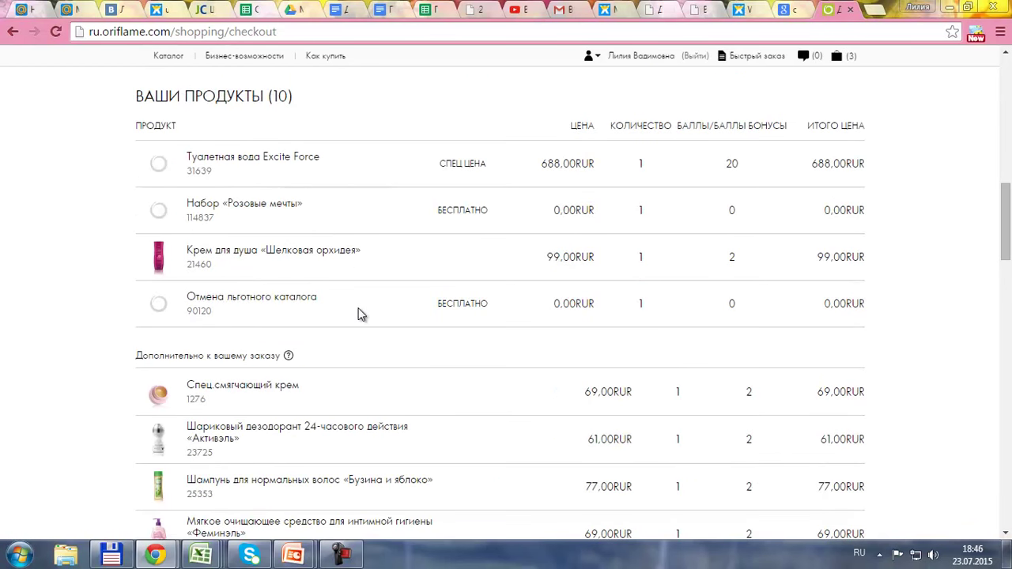
scroll(358, 314, "down", 5)
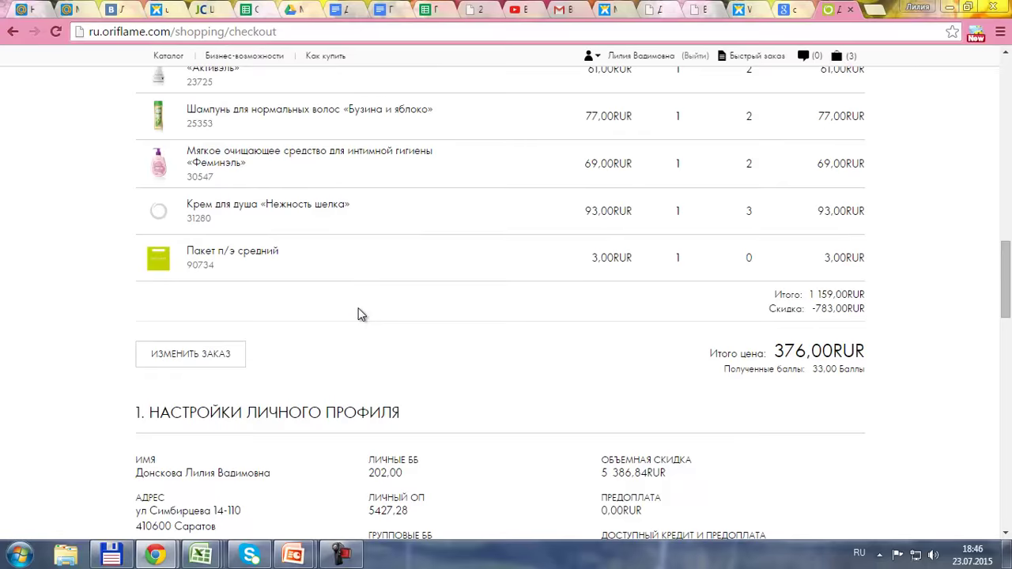